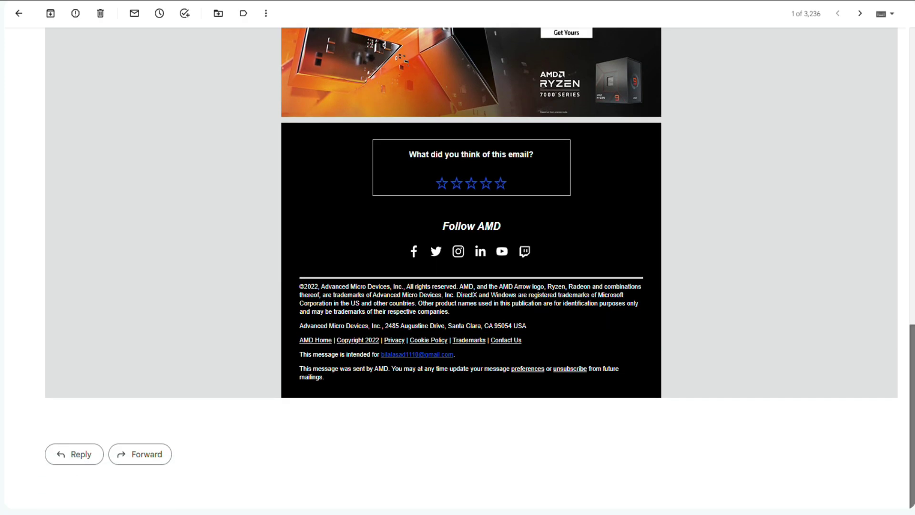
- Switch to AMD Radeon Software in a maximized window and open its global graphics settings with the advanced options expanded
scroll(471, 267, up, 1)
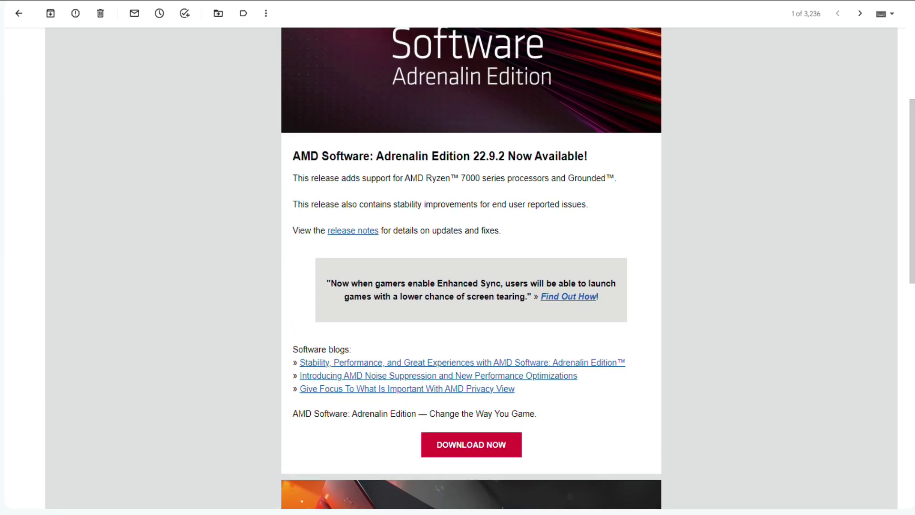
right_click(472, 101)
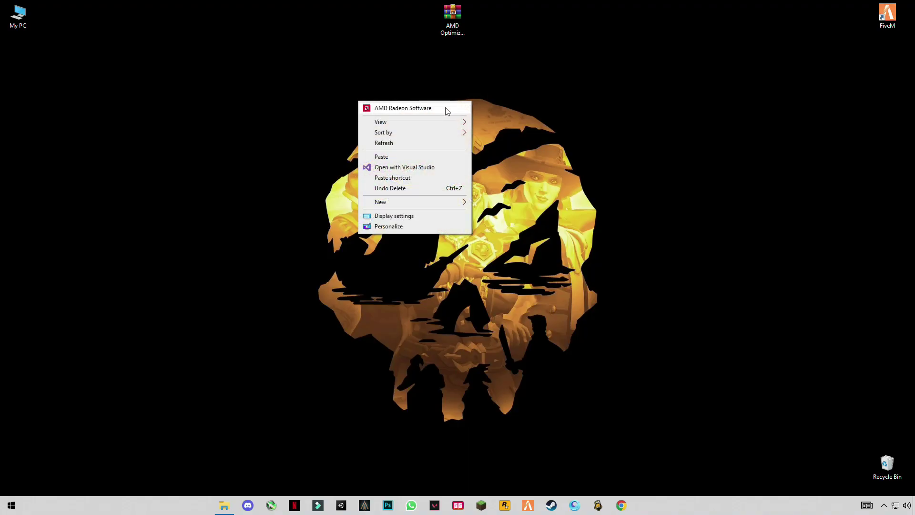
click(446, 109)
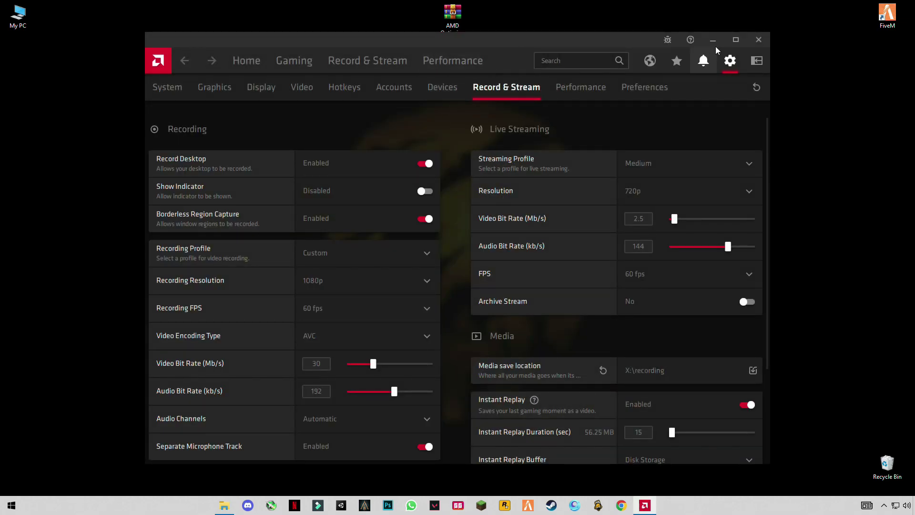
click(736, 40)
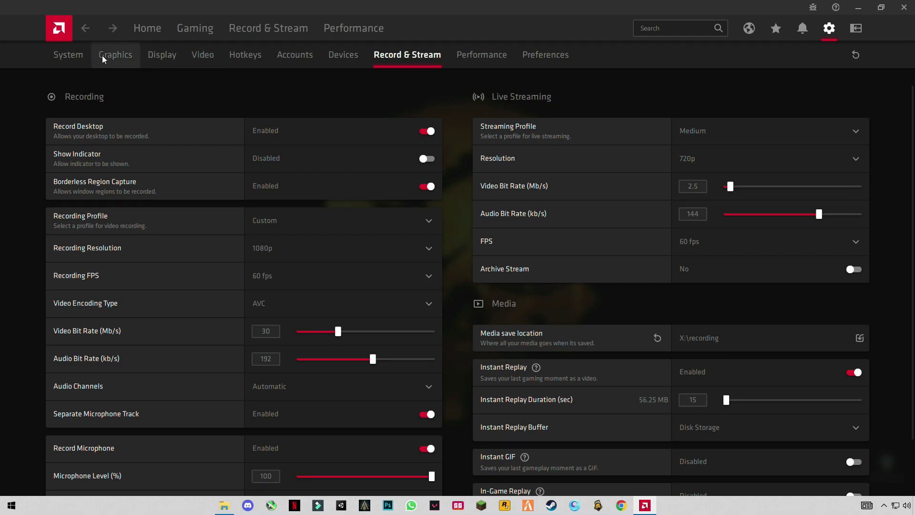
click(135, 56)
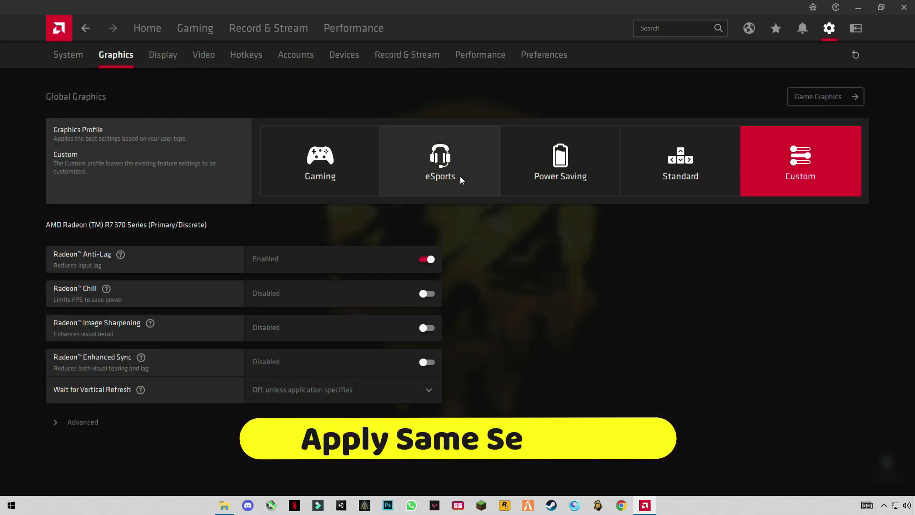
click(86, 423)
- Switch Radeon Anti-Lag off and back on, and apply the Gaming graphics profile
click(430, 265)
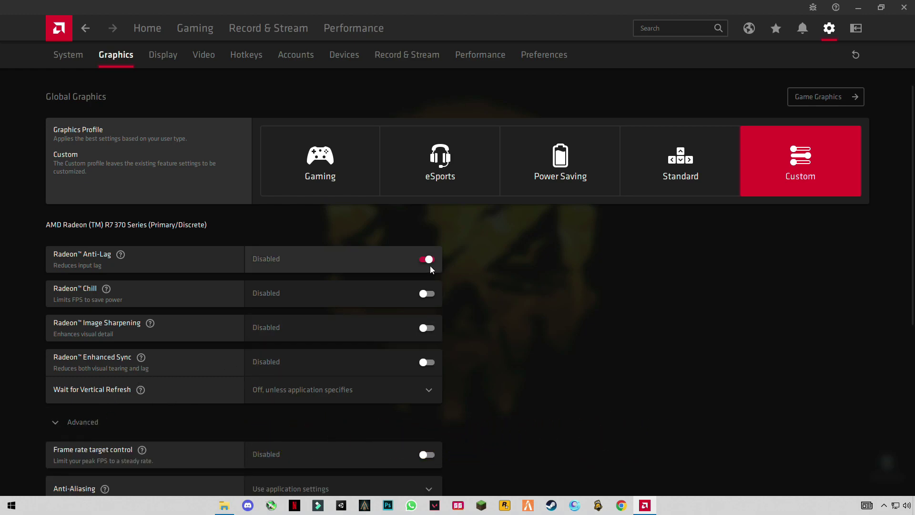
click(428, 262)
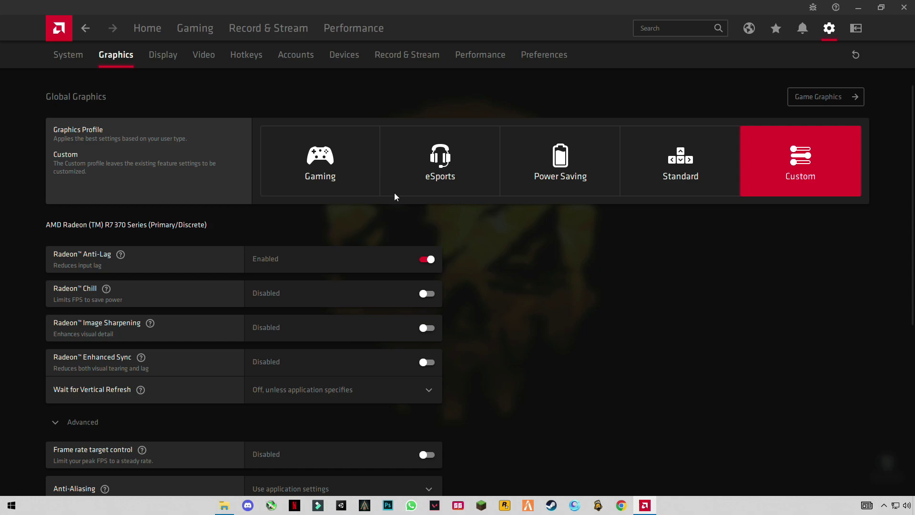
click(374, 188)
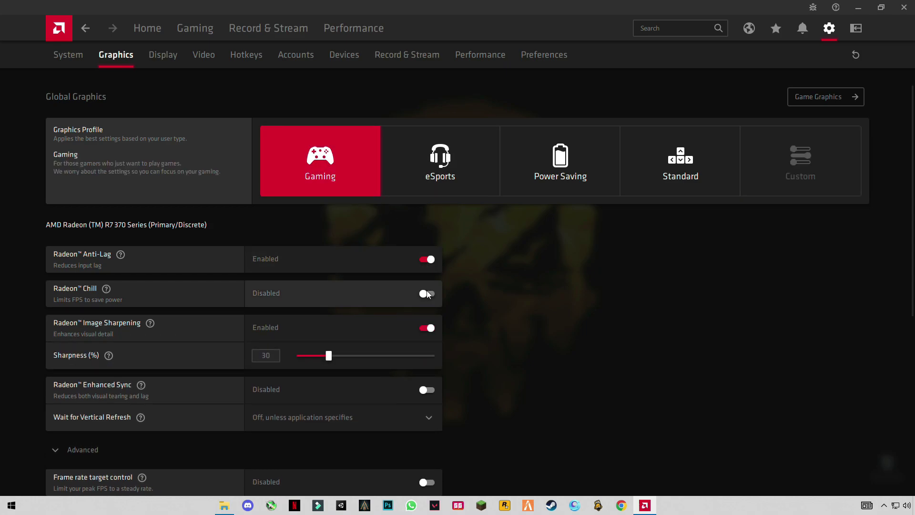
- Disable Radeon Image Sharpening and enable Radeon Enhanced Sync
scroll(427, 290, down, 3)
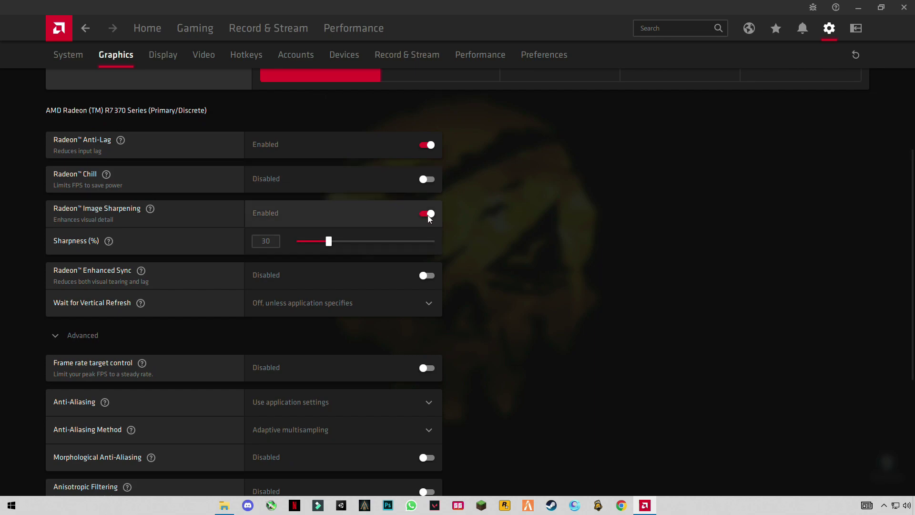
click(426, 213)
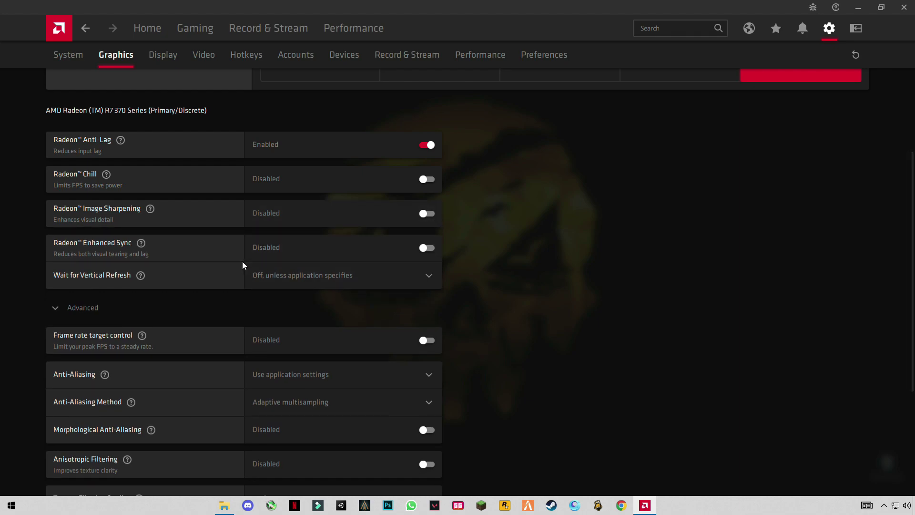
click(427, 248)
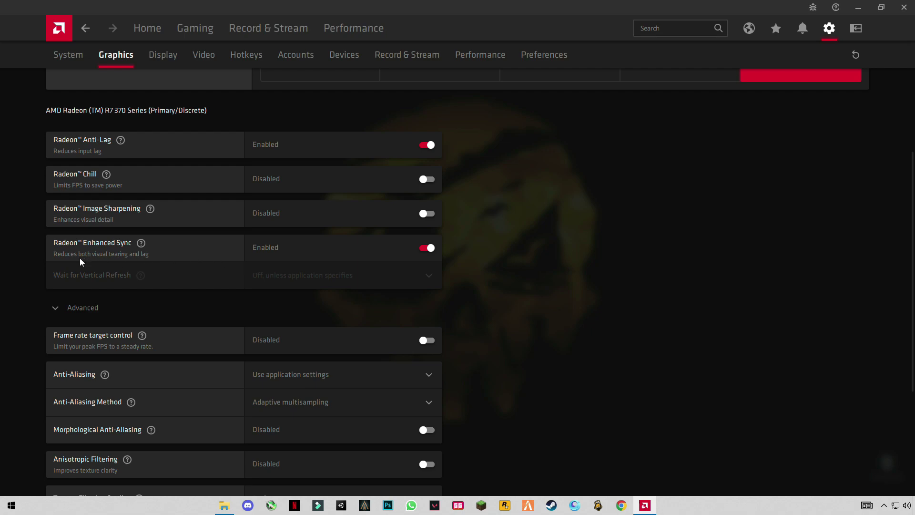
- Set Anti-Aliasing to Use application settings and the Anti-Aliasing Method to Multisampling
scroll(336, 291, down, 3)
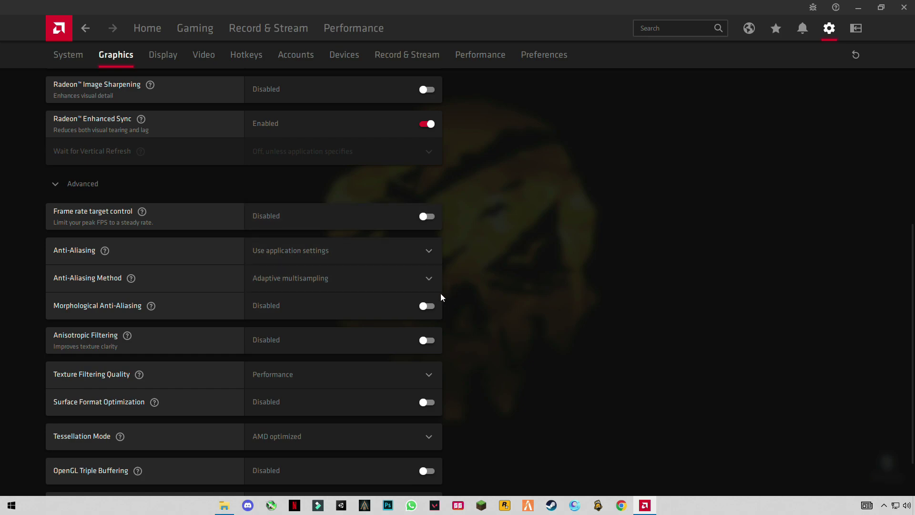
click(367, 249)
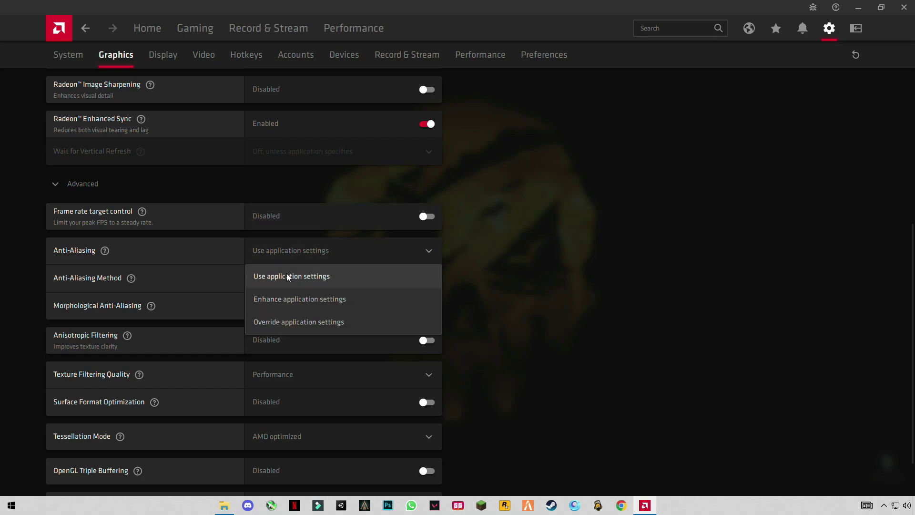
click(290, 274)
click(299, 273)
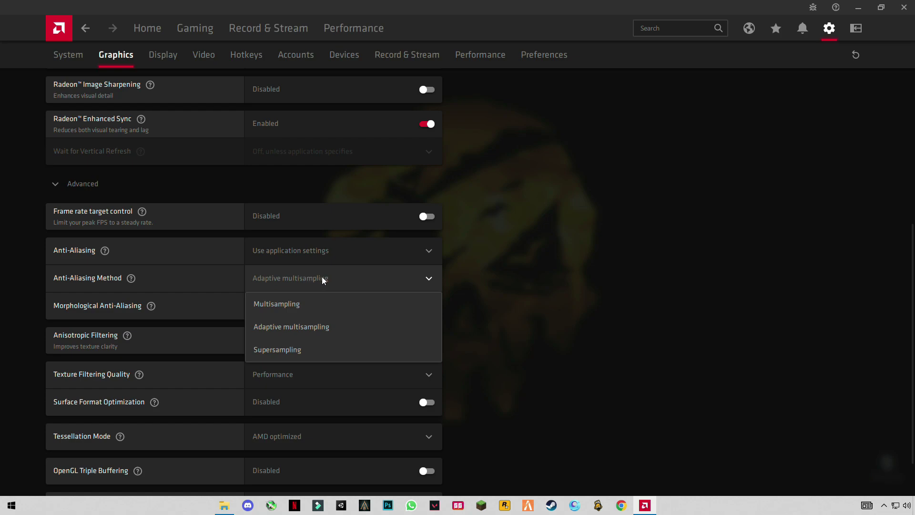
click(300, 306)
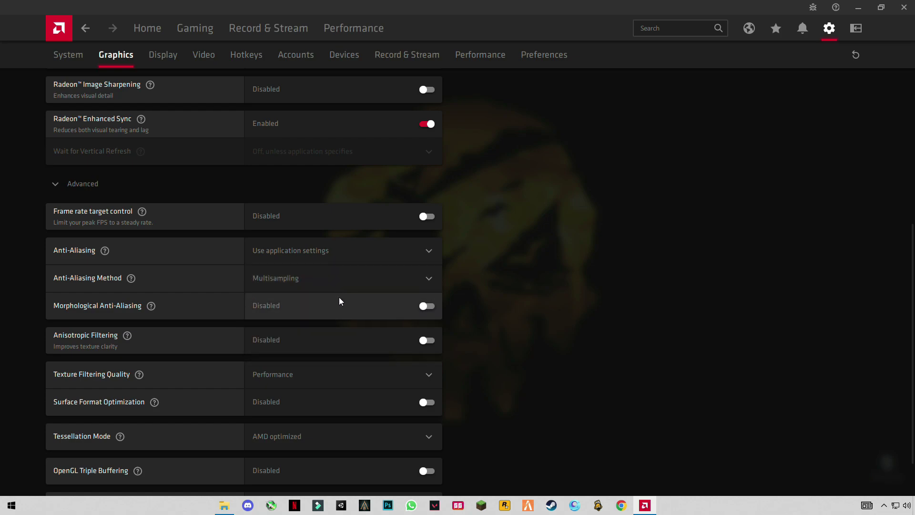
- Enable Anisotropic Filtering with the filtering level set to 2x
scroll(339, 296, down, 1)
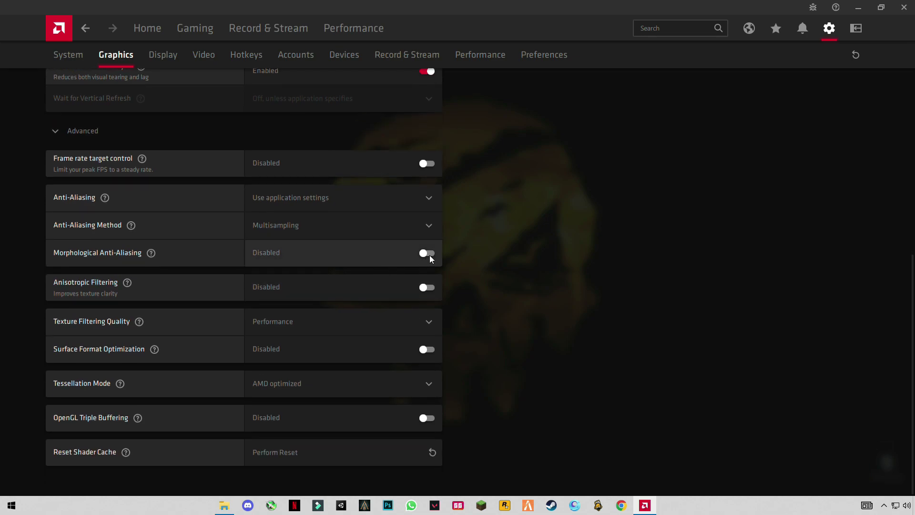
click(425, 290)
click(291, 314)
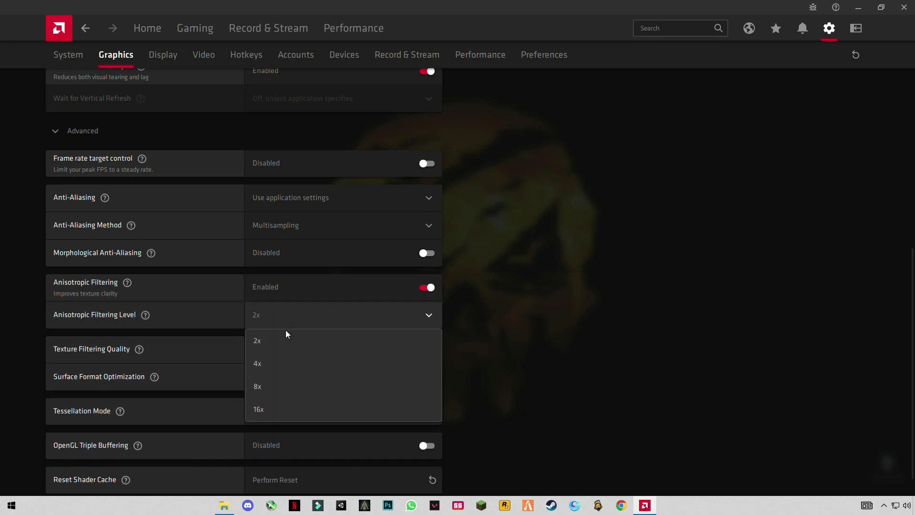
click(256, 340)
- Set the Texture Filtering Quality to Standard
scroll(424, 341, down, 1)
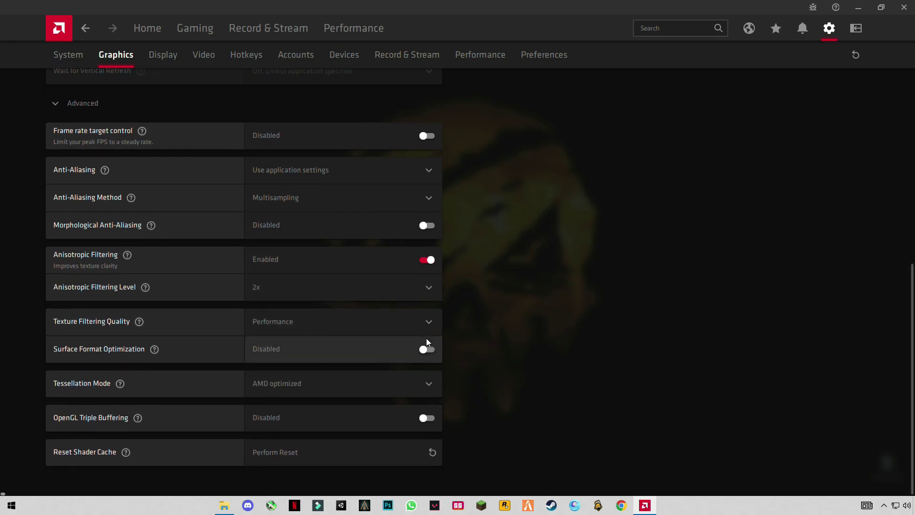
click(423, 325)
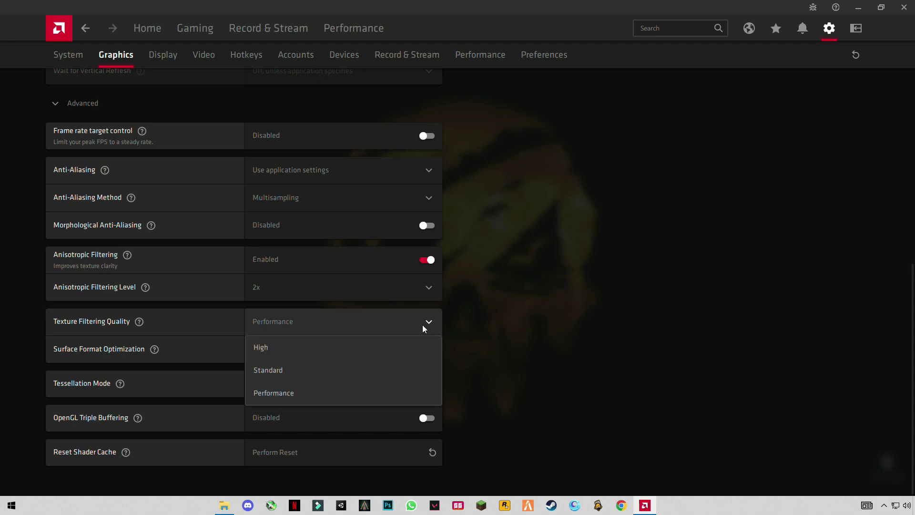
click(270, 369)
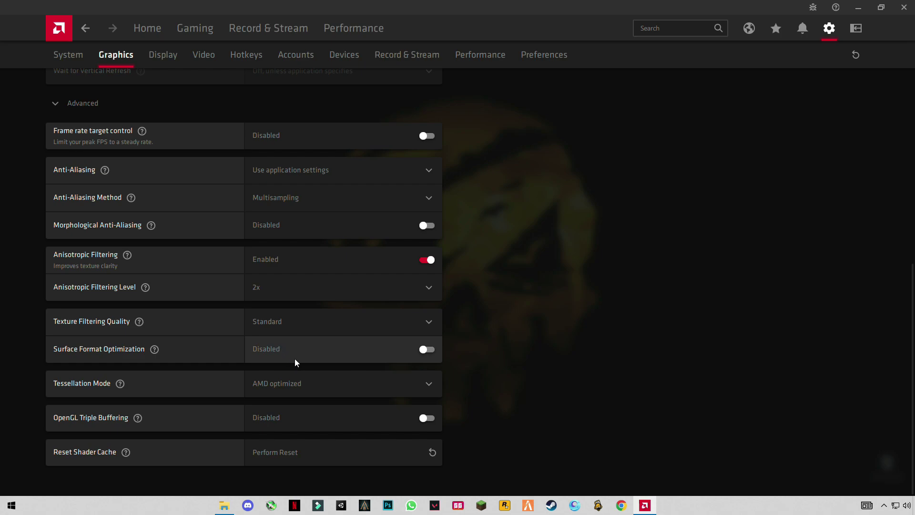
scroll(442, 404, up, 1)
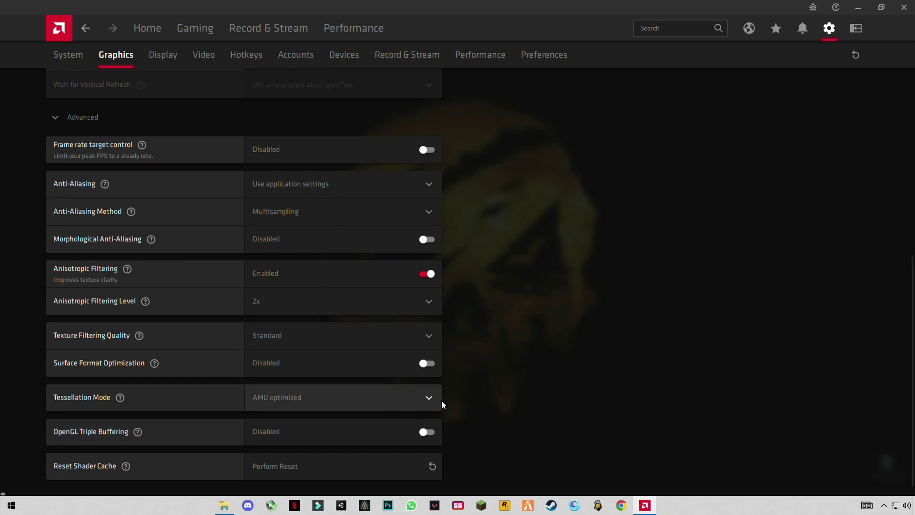
scroll(446, 395, up, 6)
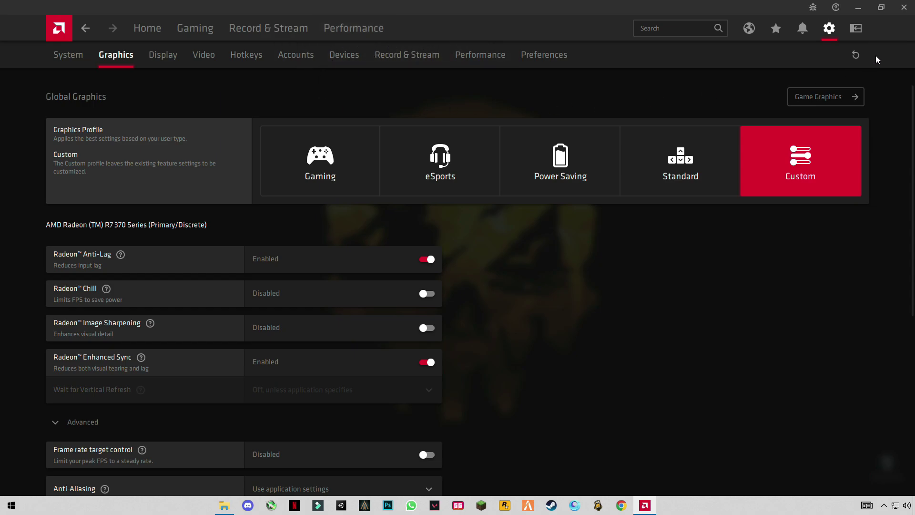
- Review the recording, live streaming and media settings for Record & Stream, and close the graphics software
click(414, 55)
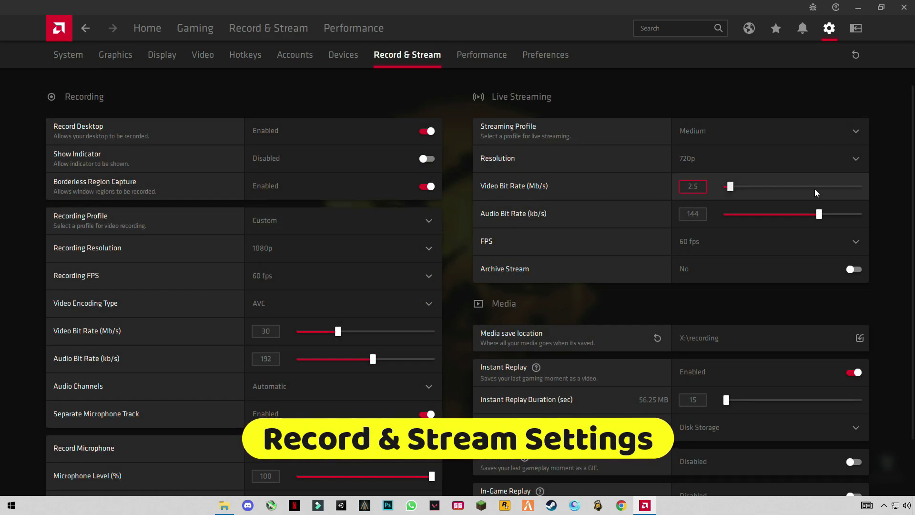
scroll(446, 227, down, 2)
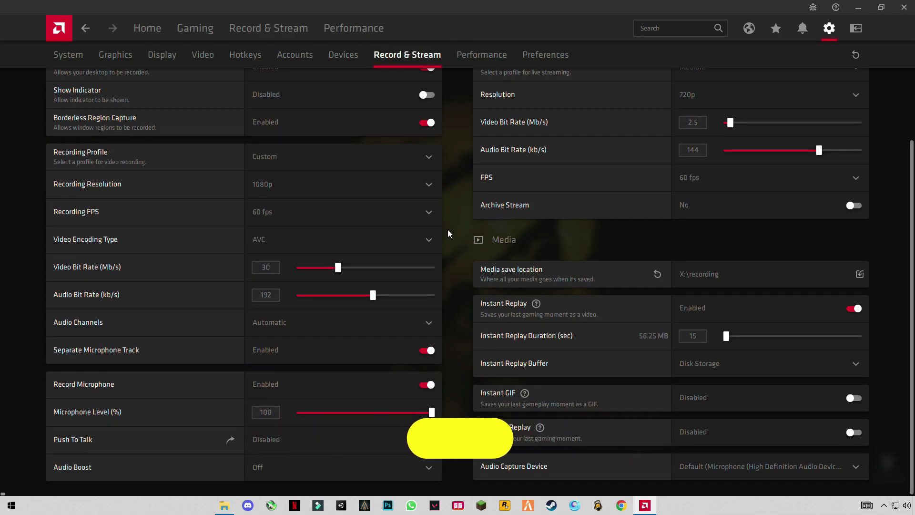
scroll(447, 230, up, 2)
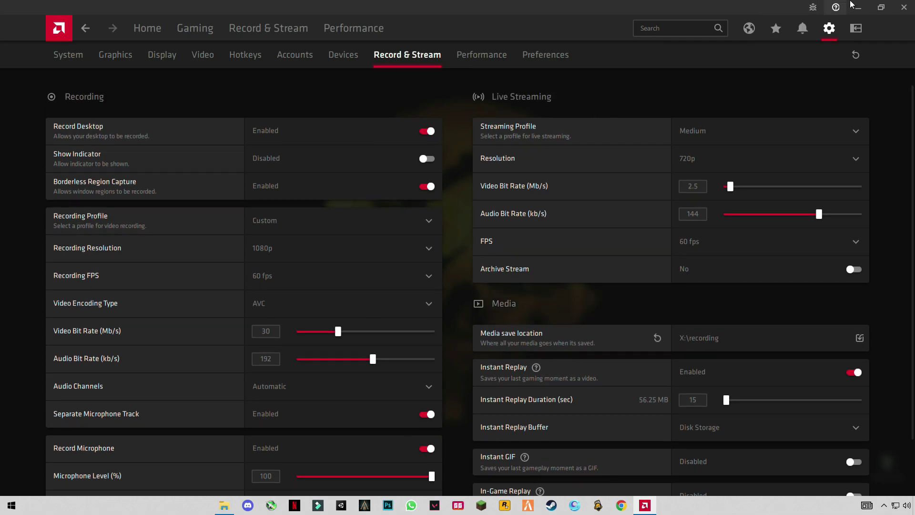
click(904, 7)
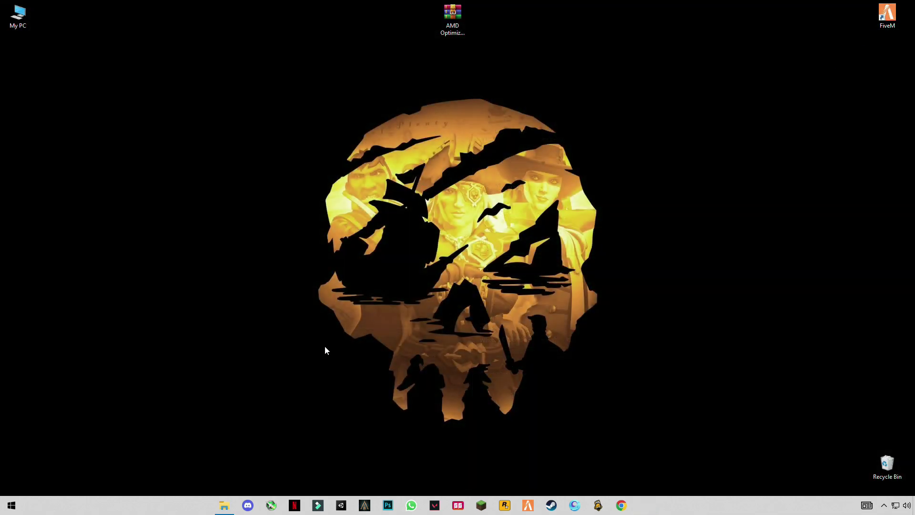
- Switch to Windows Settings, search for "gamin" and open the Game Mode settings
click(11, 505)
click(18, 462)
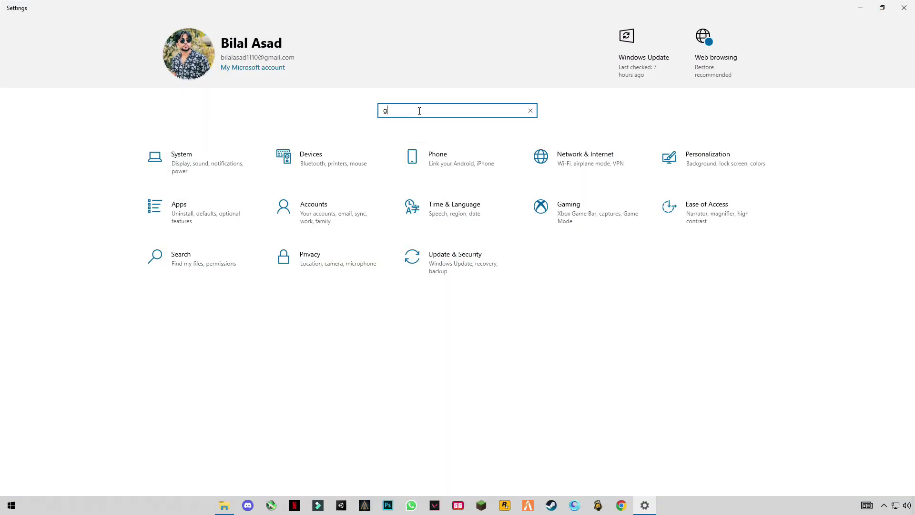
text(amin)
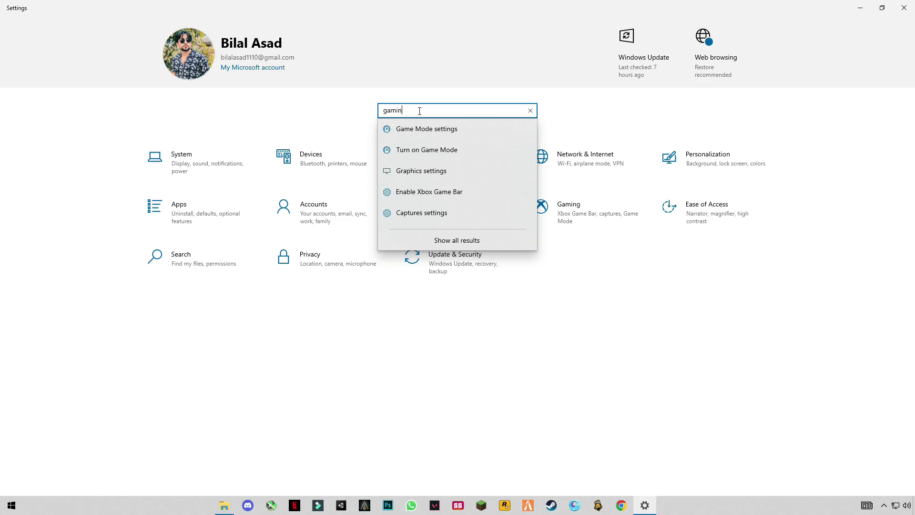
click(419, 129)
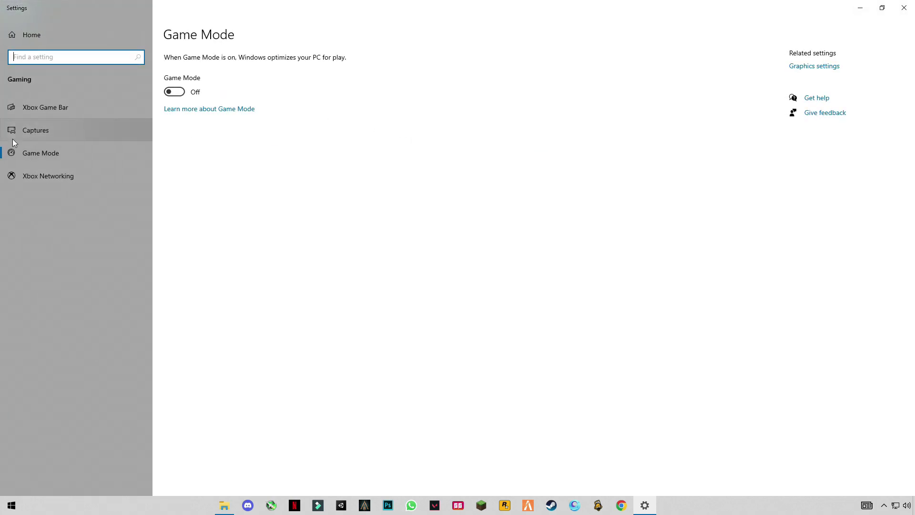
- Turn on Game Mode and check the related Graphics settings before closing Windows Settings
click(177, 93)
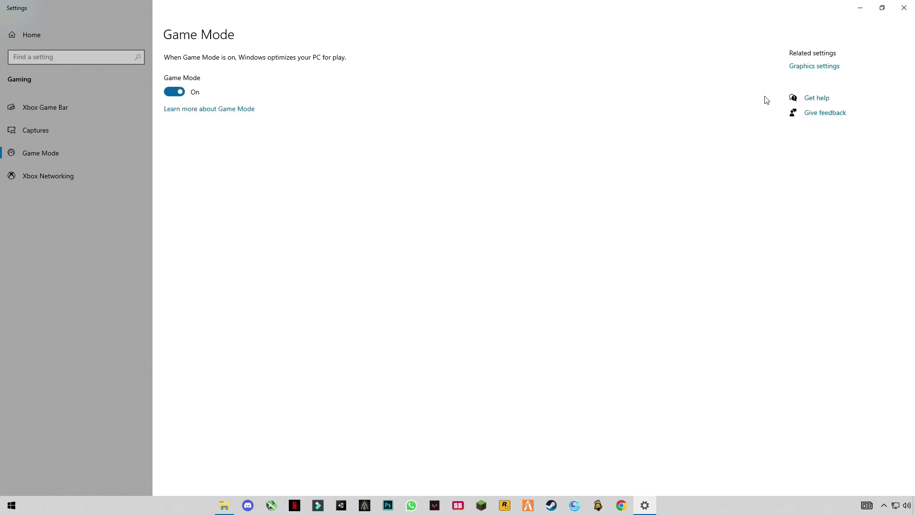
click(821, 66)
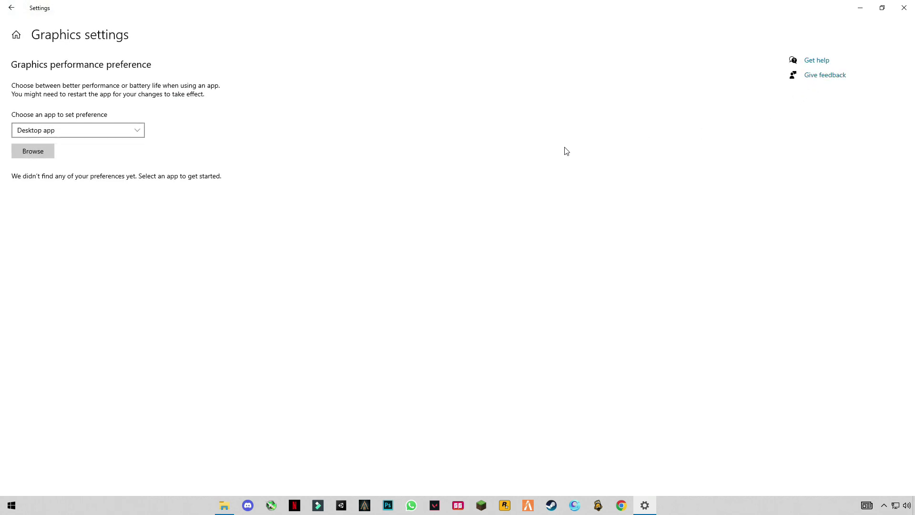
key(alt+F4)
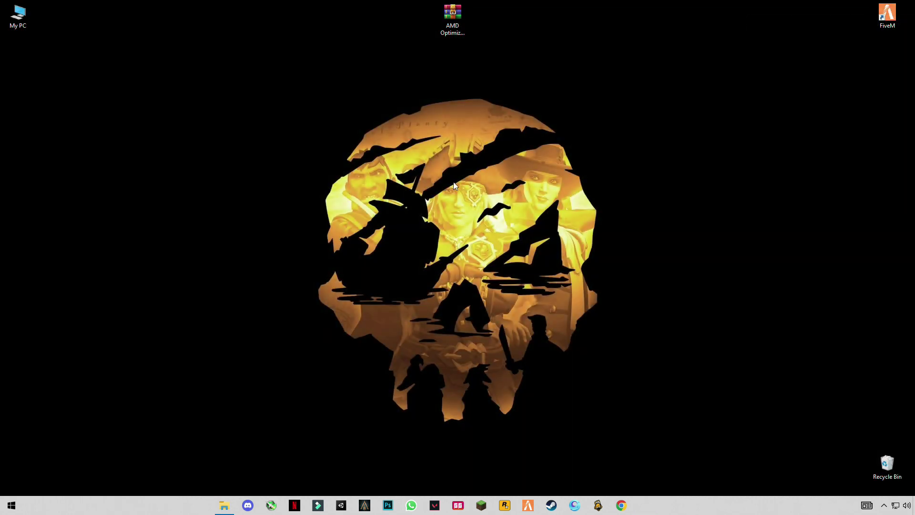
- Switch to Task Manager and show its list of startup apps
right_click(715, 505)
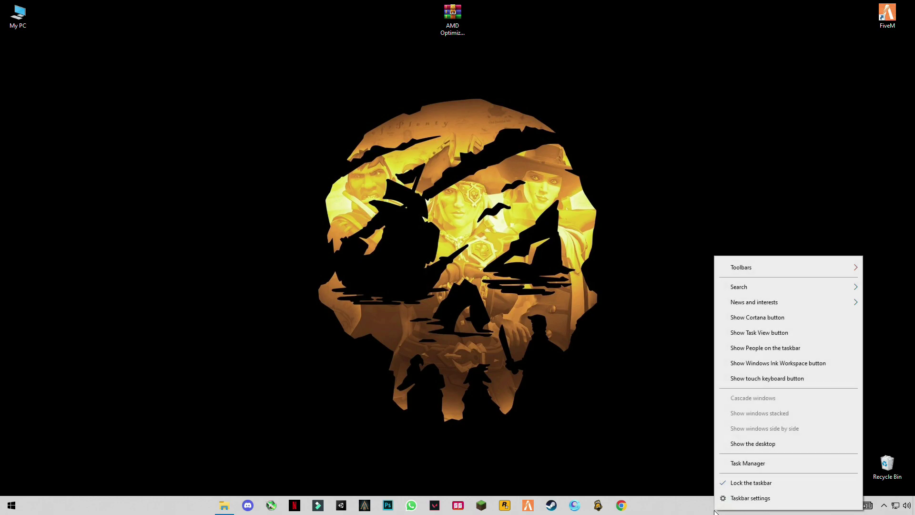
click(731, 462)
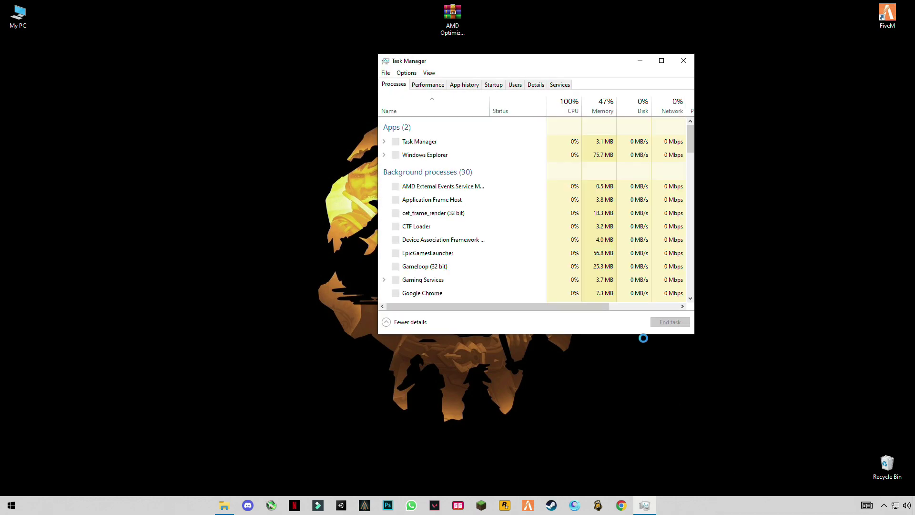
click(492, 86)
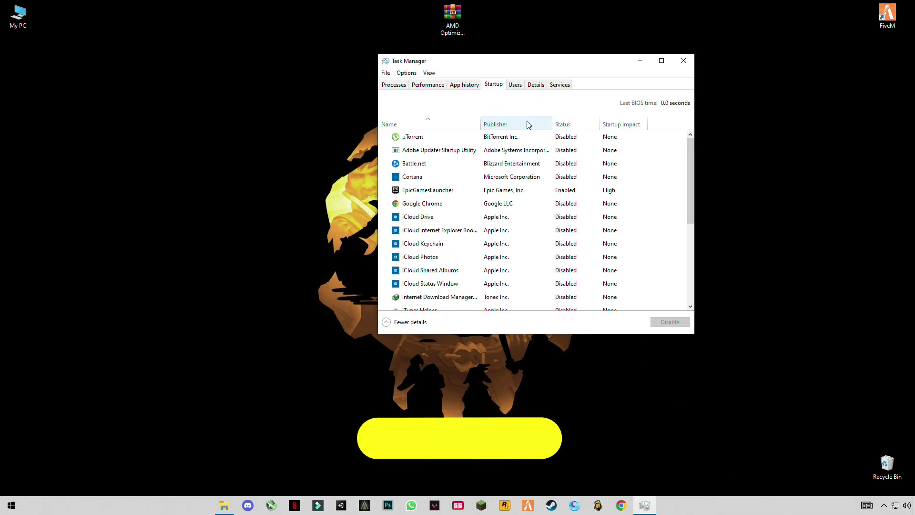
- Review the status of the startup apps through the whole list, and close Task Manager
click(558, 151)
click(561, 165)
click(563, 177)
drag(691, 176, 695, 262)
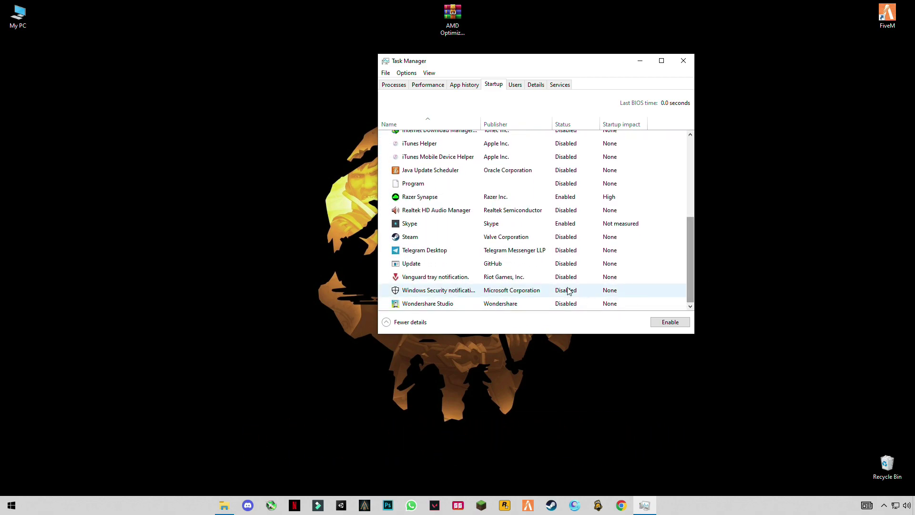
scroll(607, 225, up, 1)
scroll(607, 227, up, 2)
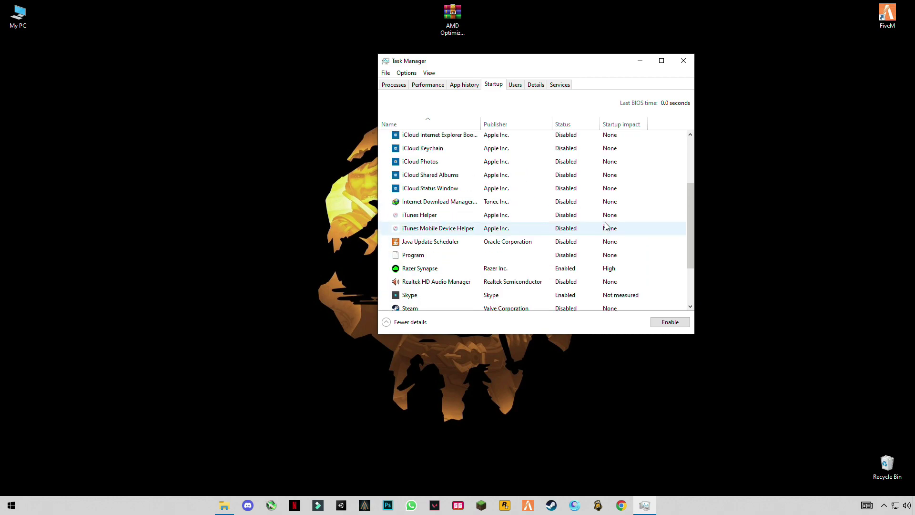
scroll(615, 157, down, 1)
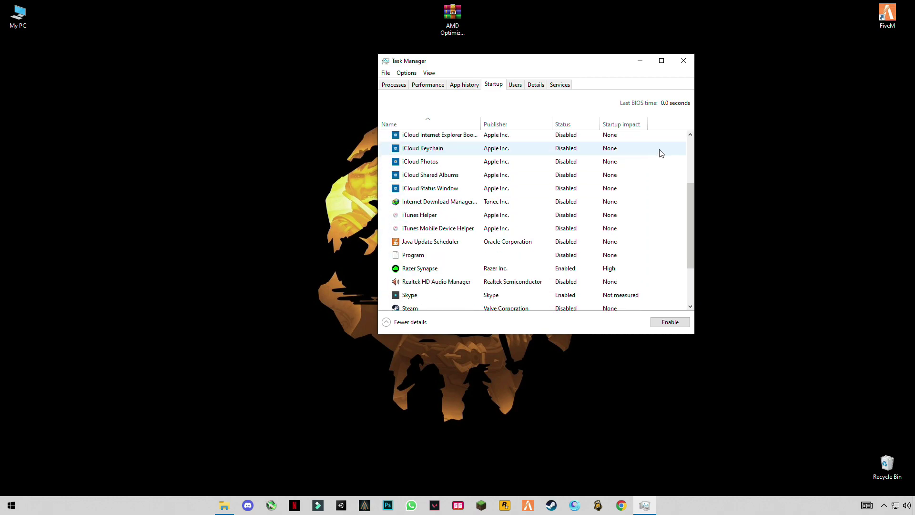
click(674, 60)
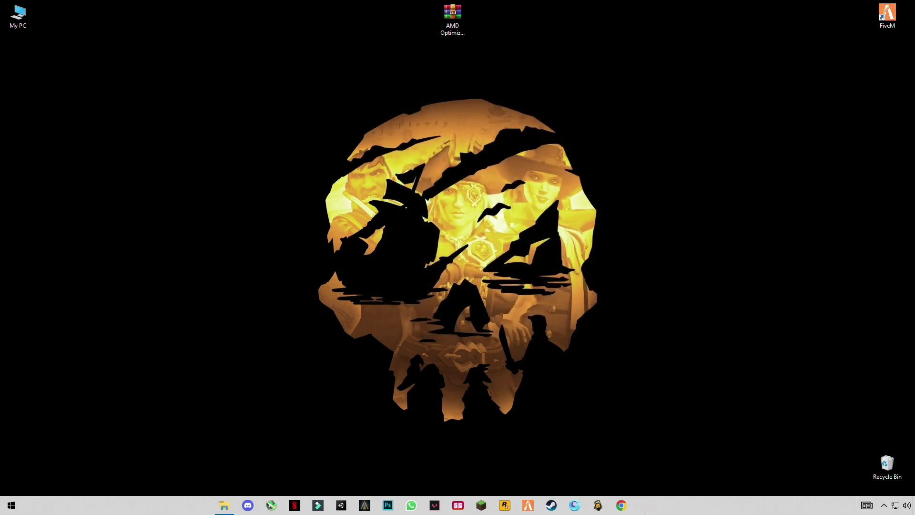
- Open the Windows Prefetch folder by running PREFETCH from the Run dialog
click(12, 505)
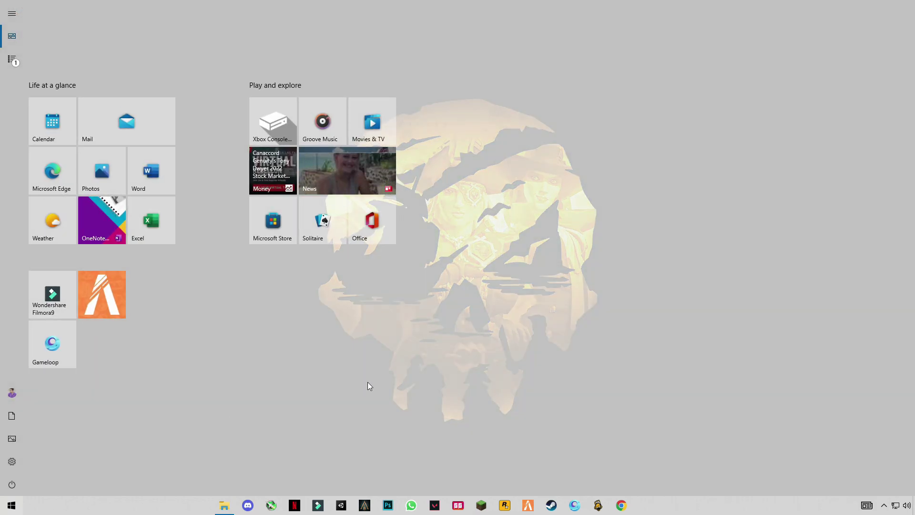
key(super+r)
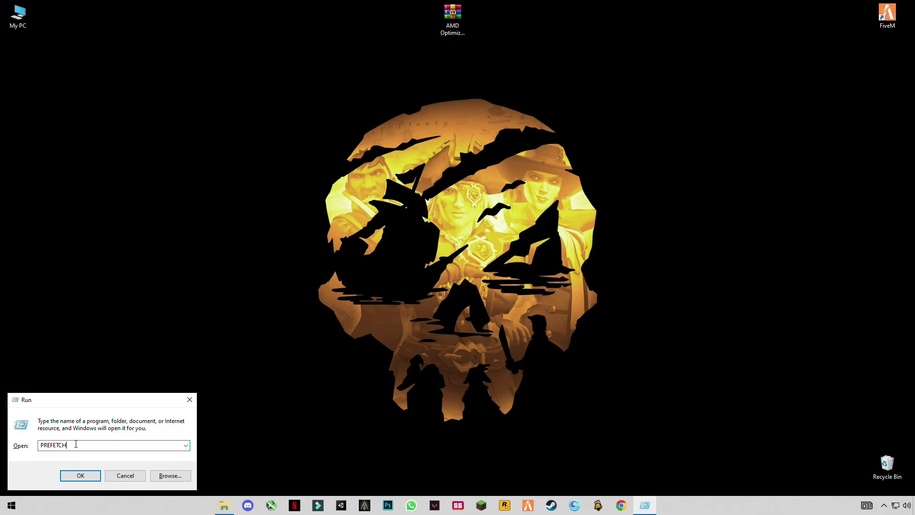
click(81, 476)
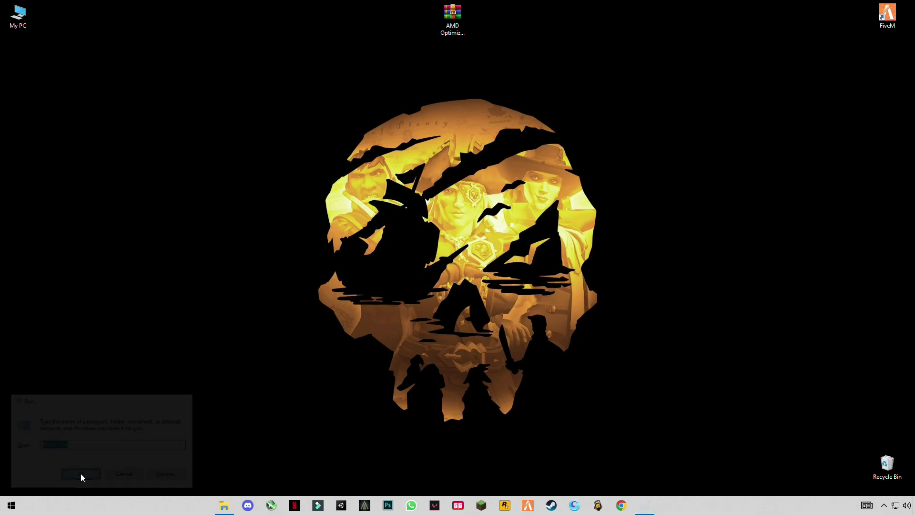
click(452, 266)
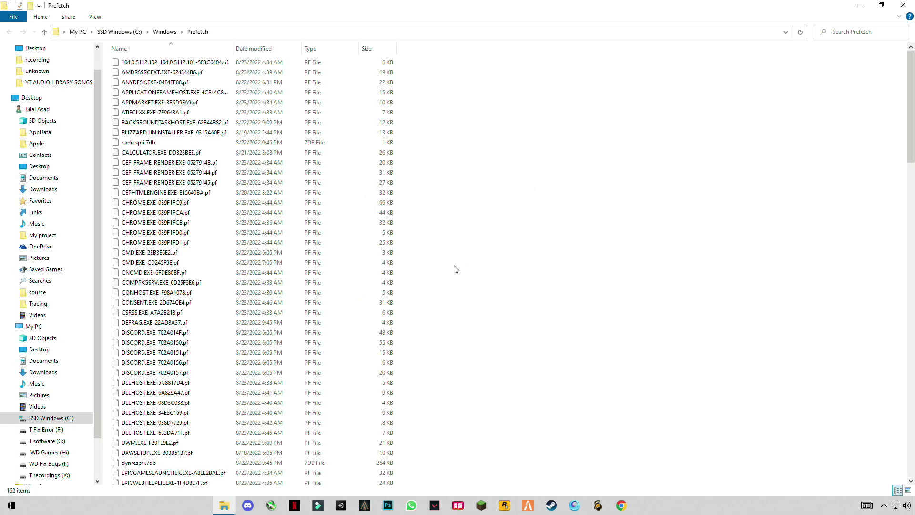
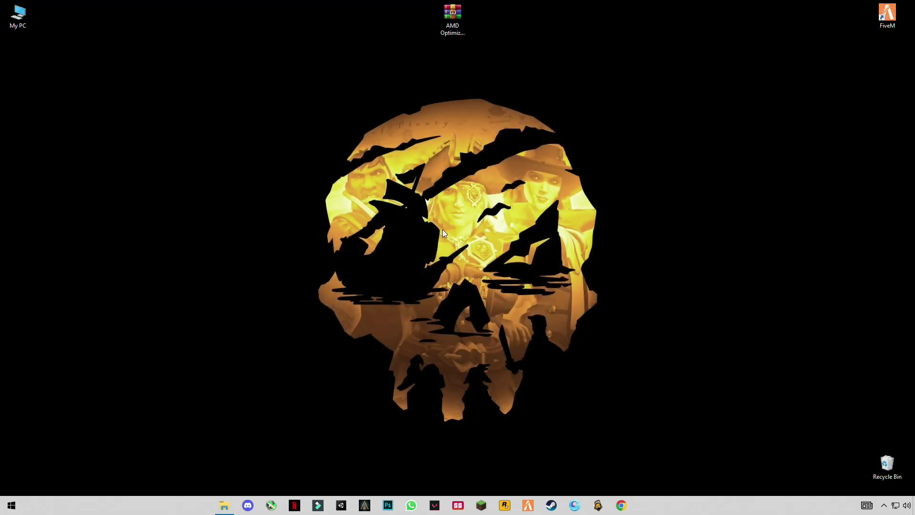
- Run TEMP and delete everything in the Windows Temp folder, granting administrator permission and skipping files in use, before returning to the desktop
key(super+r)
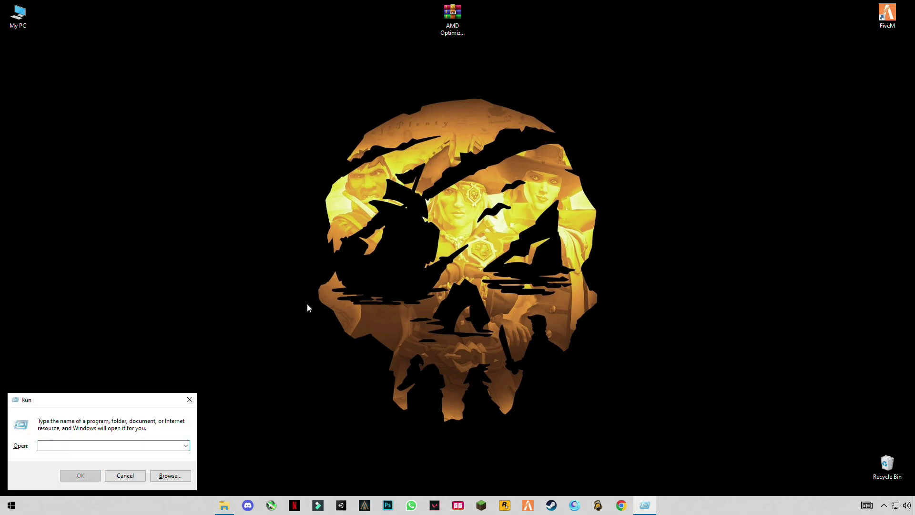
text(TEMP)
key(Return)
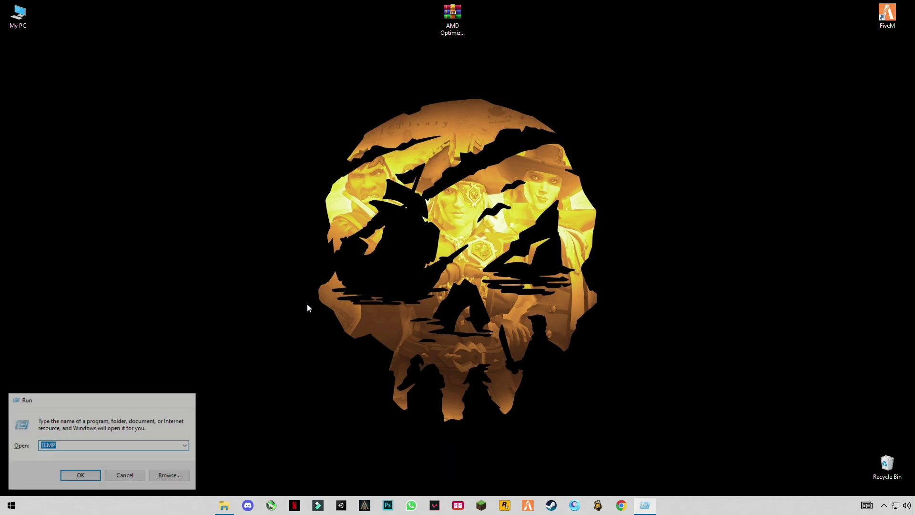
click(307, 304)
key(ctrl+a)
right_click(307, 304)
click(191, 426)
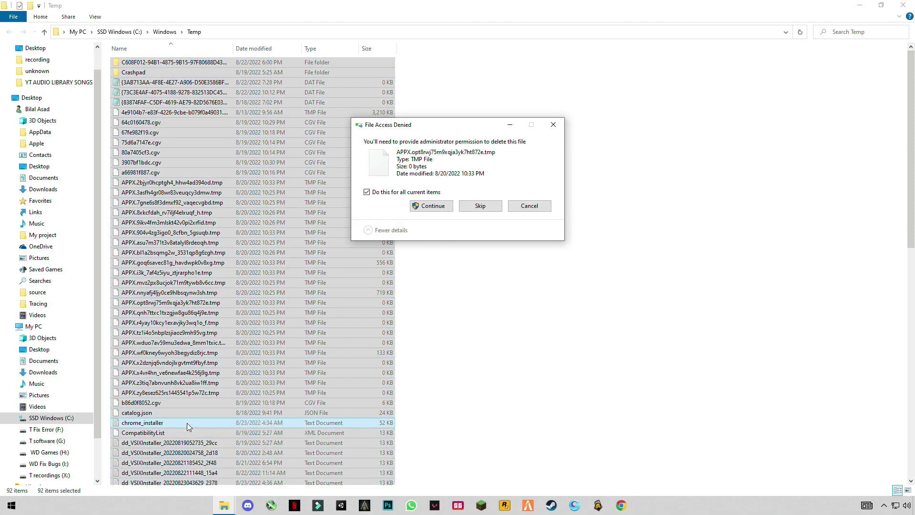
click(430, 208)
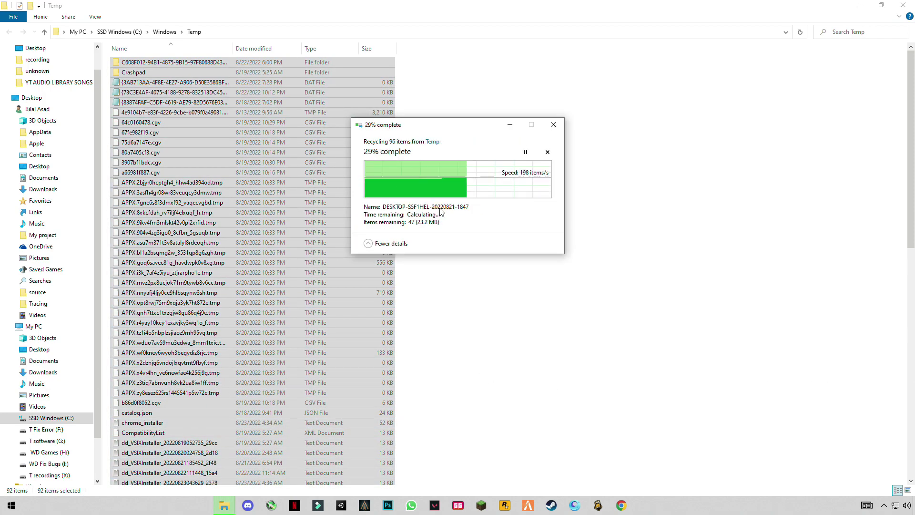
click(479, 227)
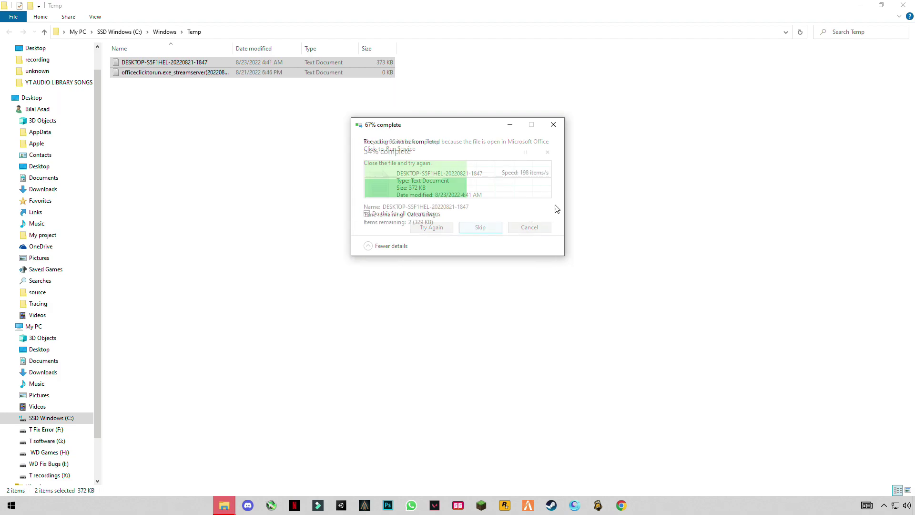
key(super+d)
- Run %TEMP% and delete all items in the user's local Temp folder, skipping files in use, and close the folder
key(super+r)
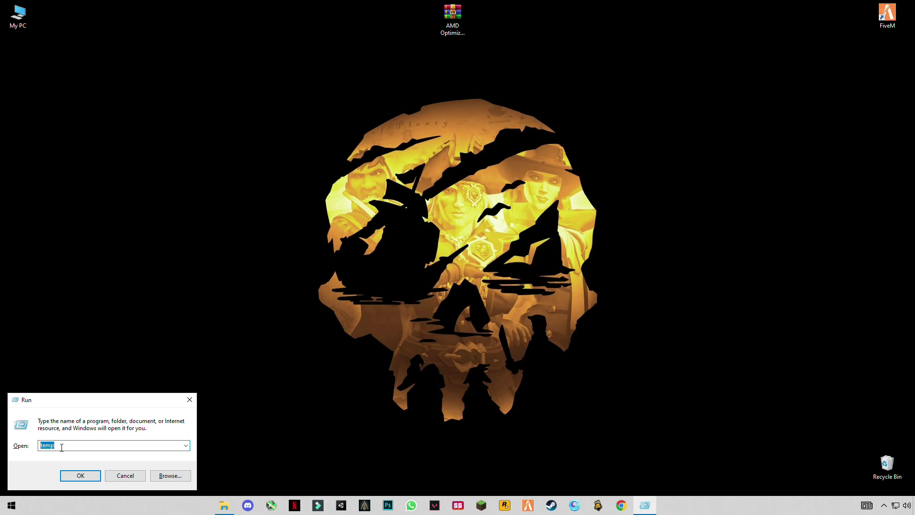
text(%)
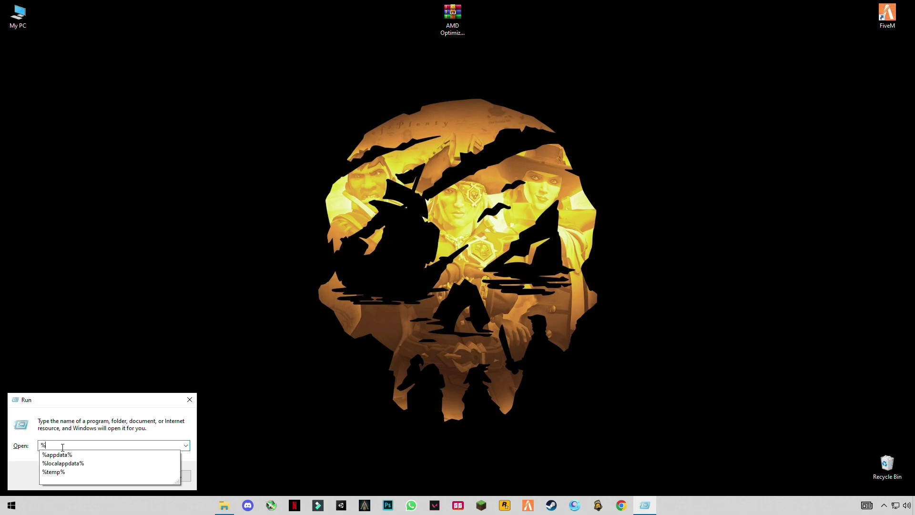
text(TEMP%)
click(80, 475)
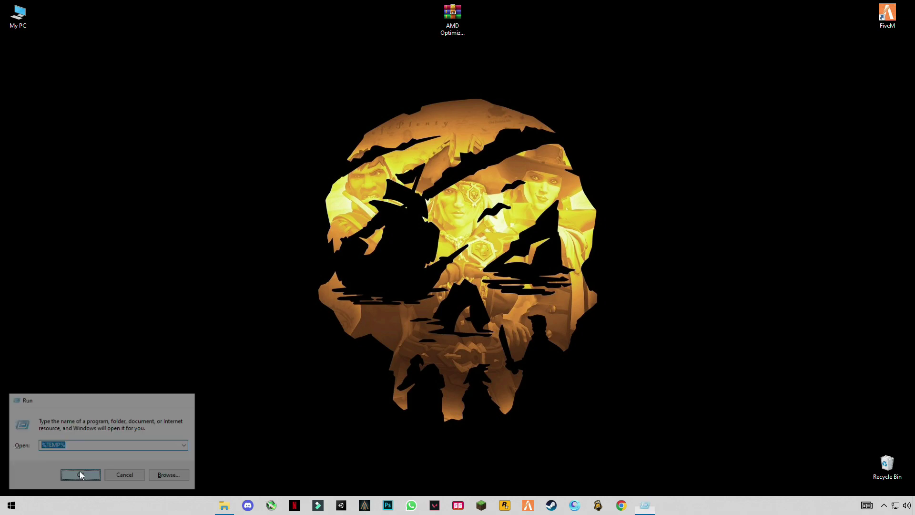
key(ctrl+a)
right_click(329, 151)
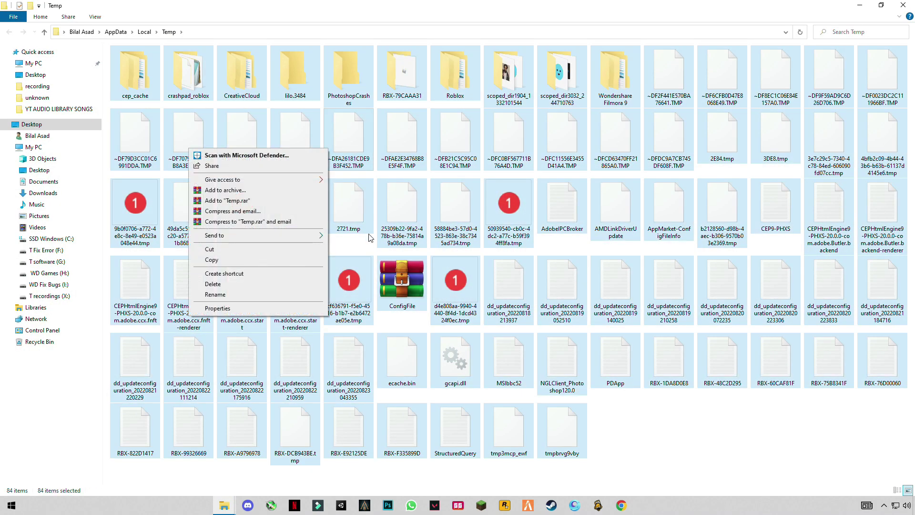
click(293, 287)
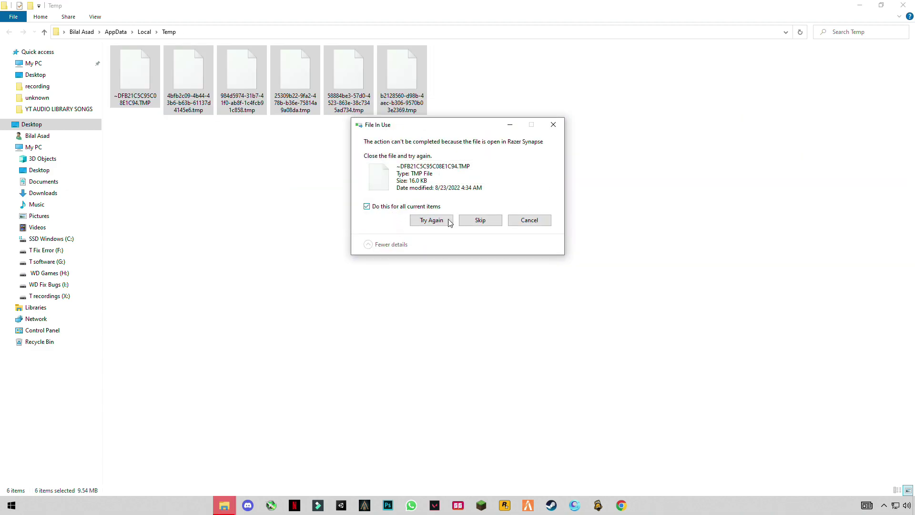
click(481, 225)
click(903, 5)
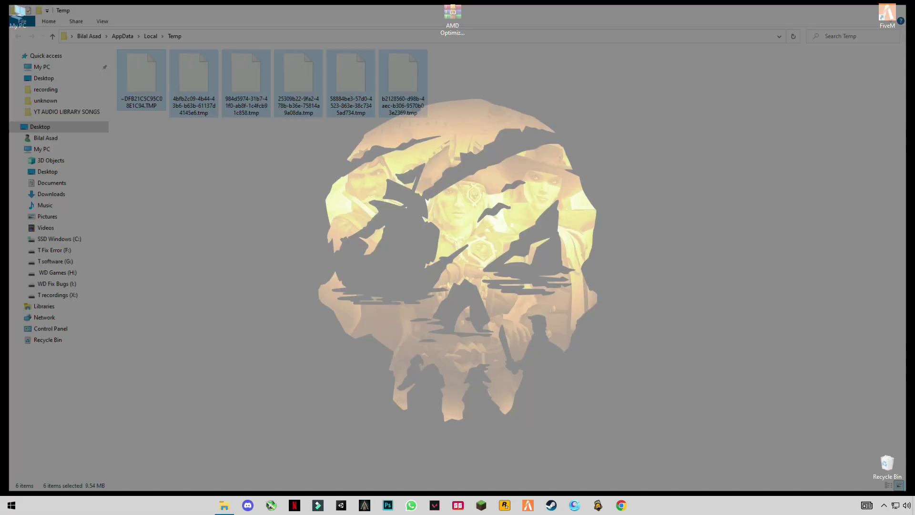
- Empty the Recycle Bin, confirming the permanent deletion of all items
right_click(884, 463)
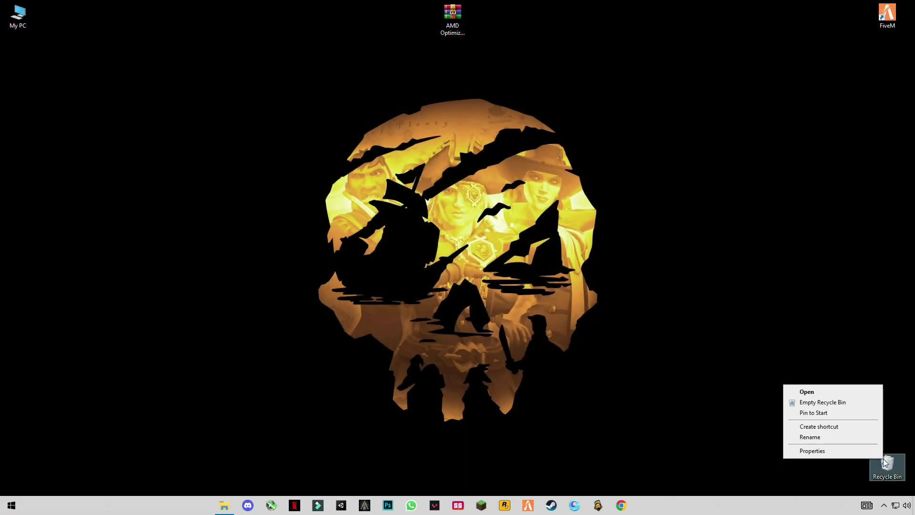
click(811, 404)
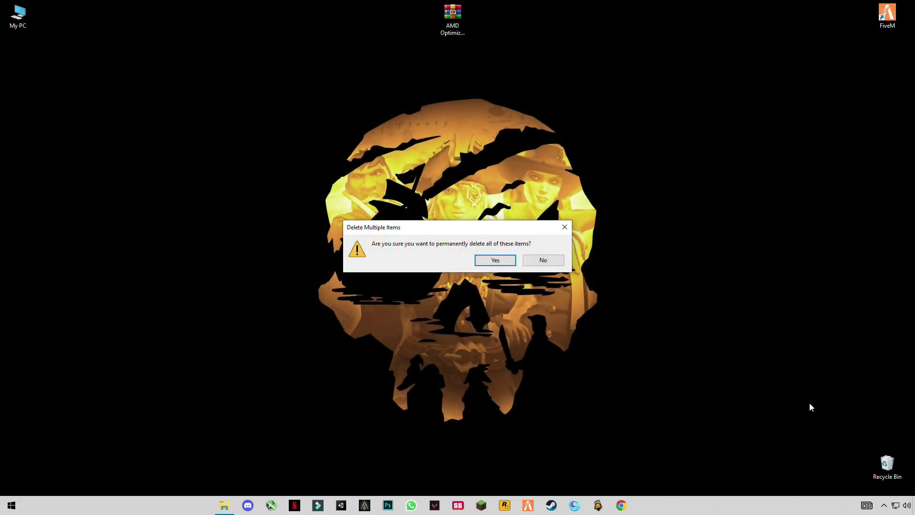
click(511, 263)
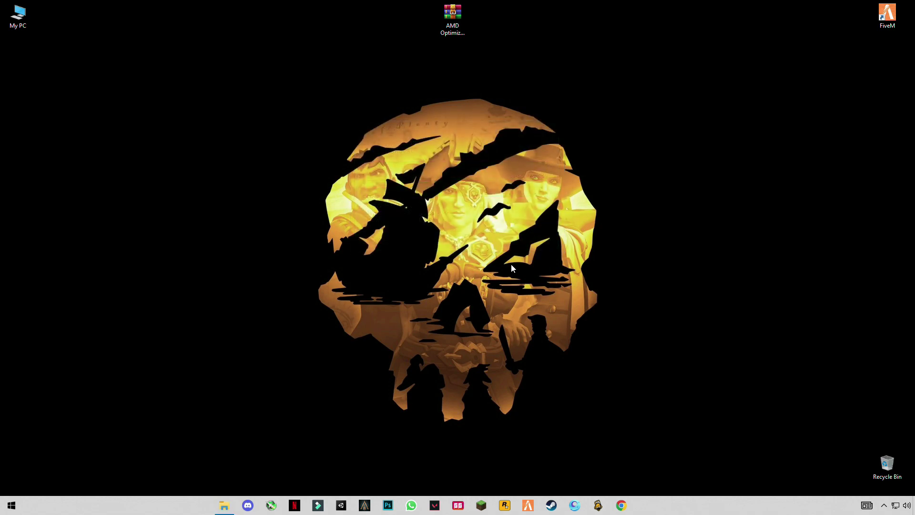
- Extract the AMD Optimized Pack archive onto the desktop and open the cmd commands text file from the extracted folder
click(464, 23)
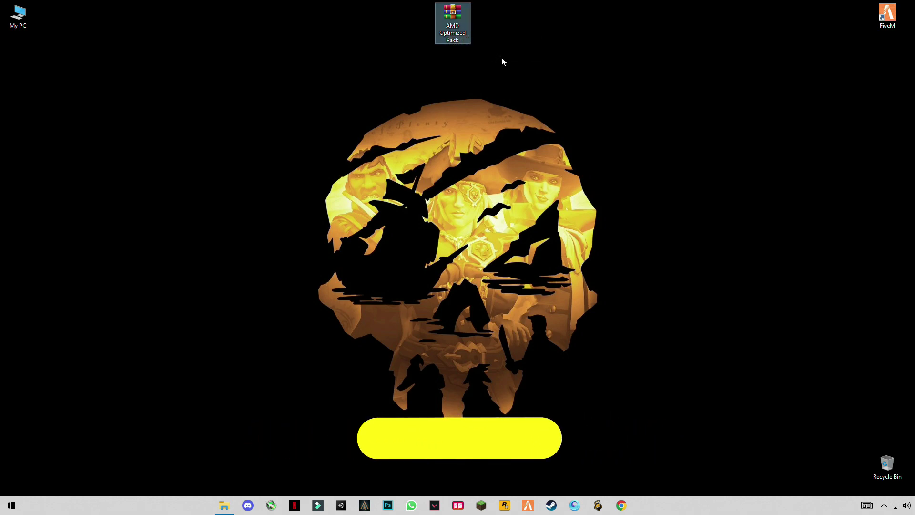
right_click(450, 18)
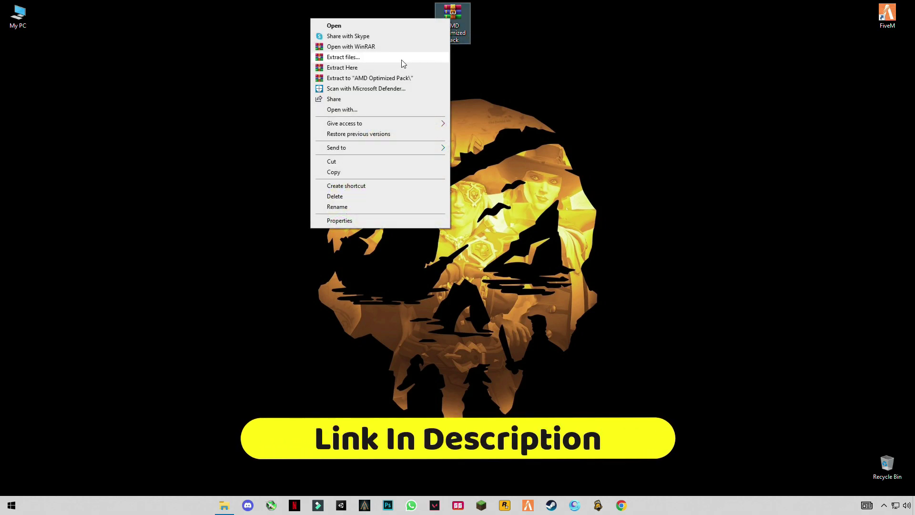
click(360, 68)
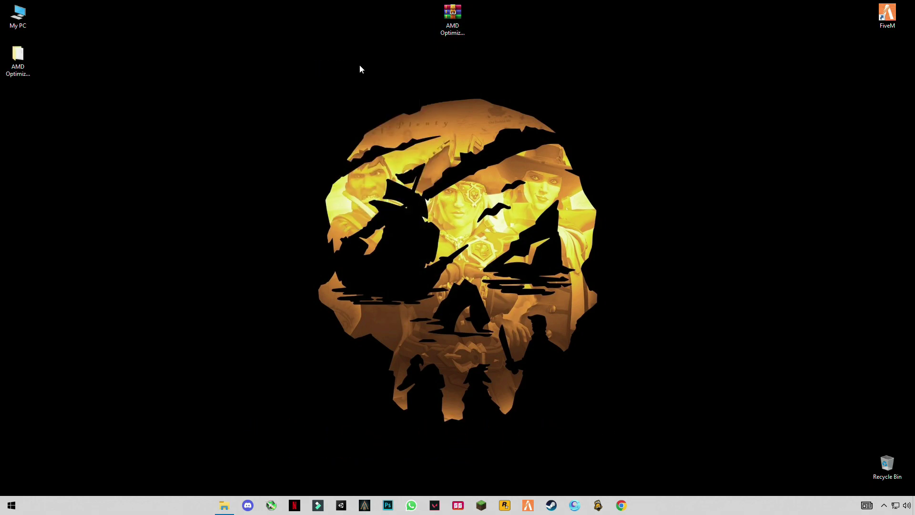
double_click(18, 60)
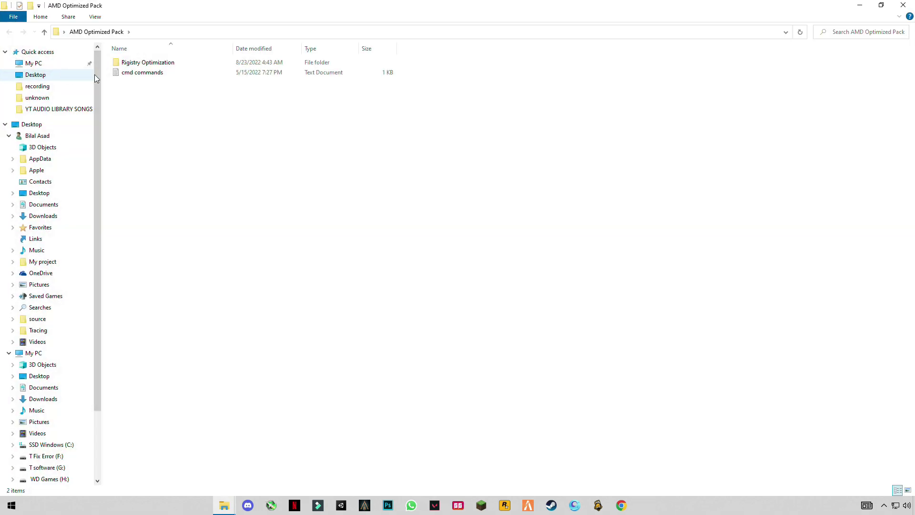
double_click(145, 73)
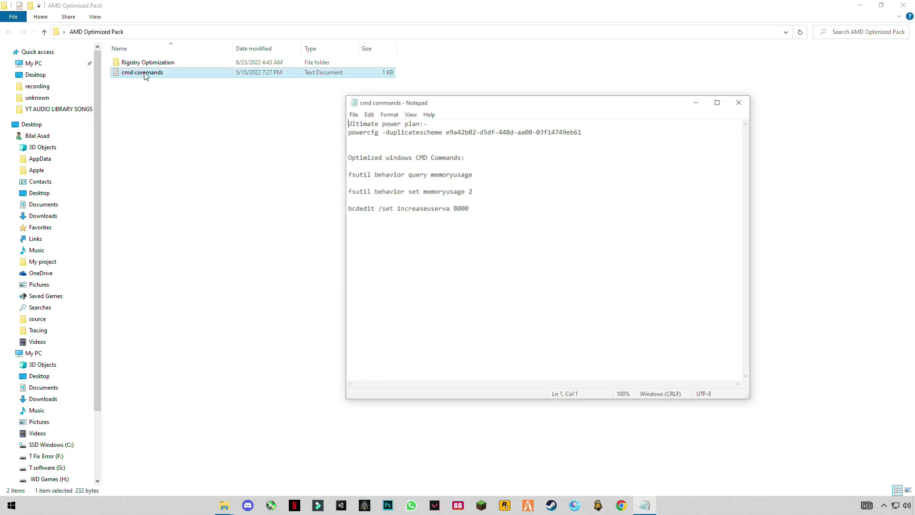
- Search for cmd, run Command Prompt as administrator, and arrange its window side by side with the Notepad window
key(super)
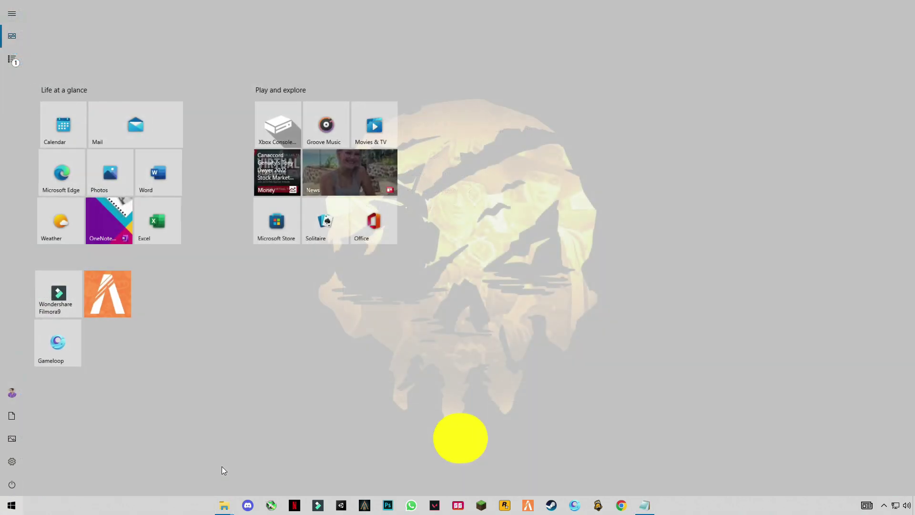
text(cmd)
right_click(84, 62)
click(107, 72)
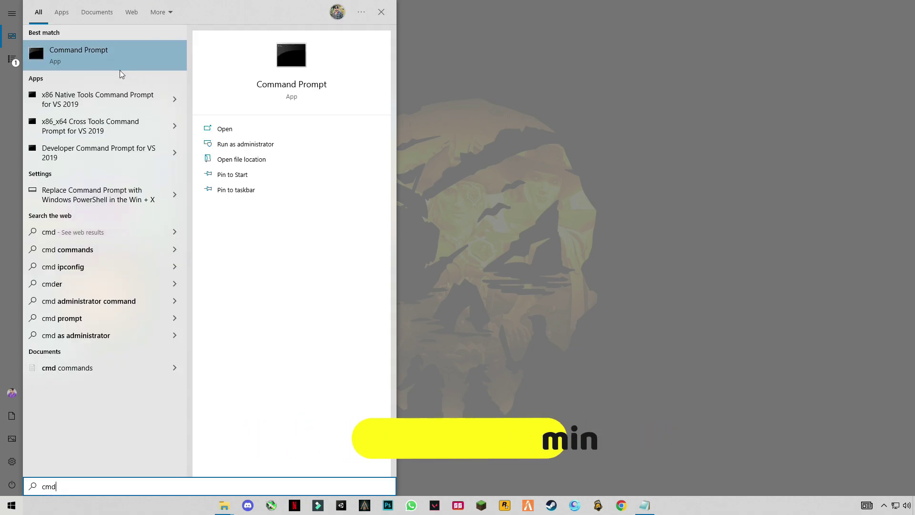
click(441, 310)
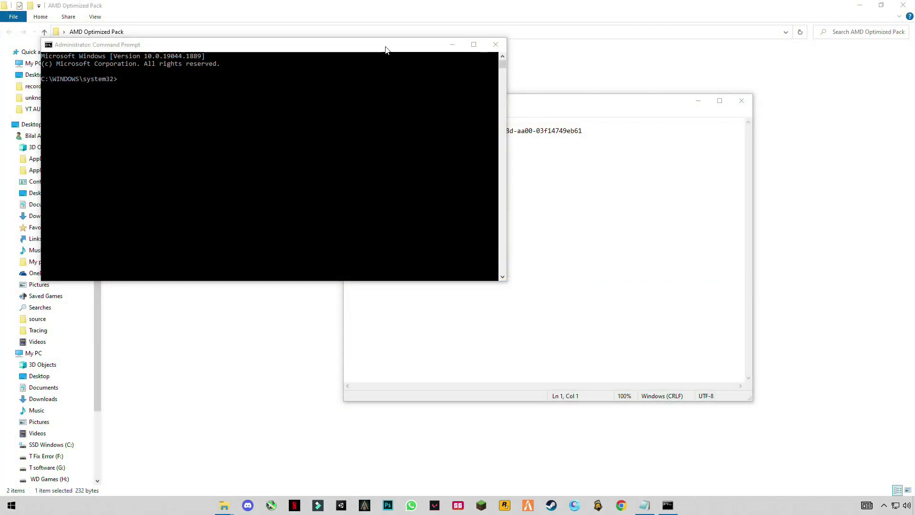
drag(386, 50, 362, 217)
drag(473, 106, 626, 169)
drag(391, 217, 381, 186)
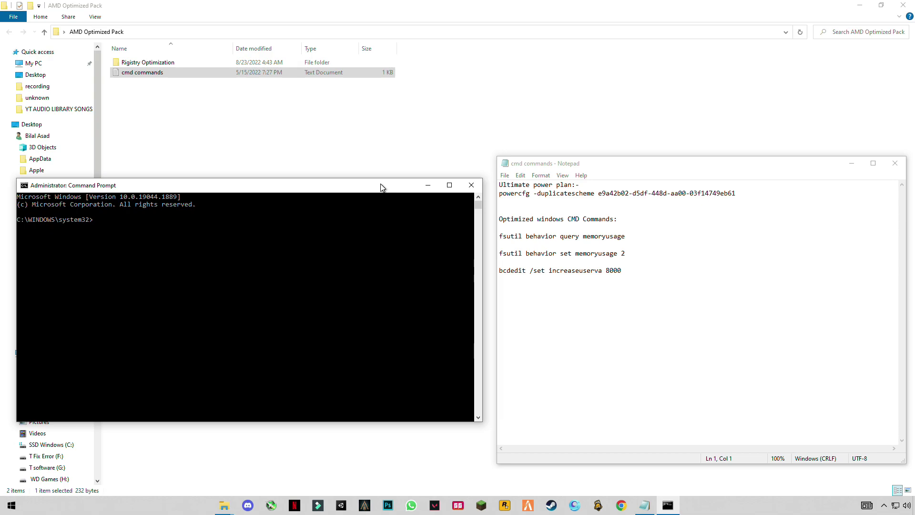
- Copy the Ultimate power plan command powercfg -duplicatescheme e9a42b02-d5df-448d-aa00-03f14749eb61 from the text file and run it in Command Prompt
click(623, 206)
drag(690, 191, 506, 196)
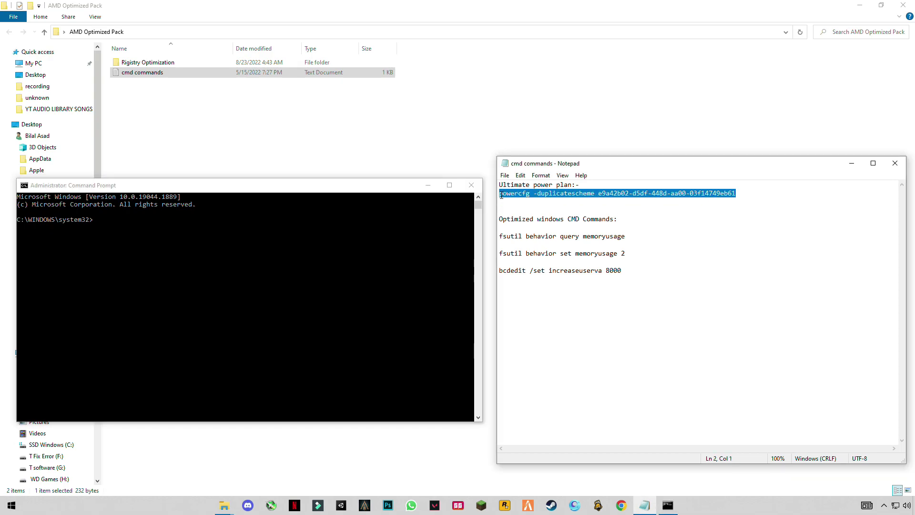
right_click(509, 194)
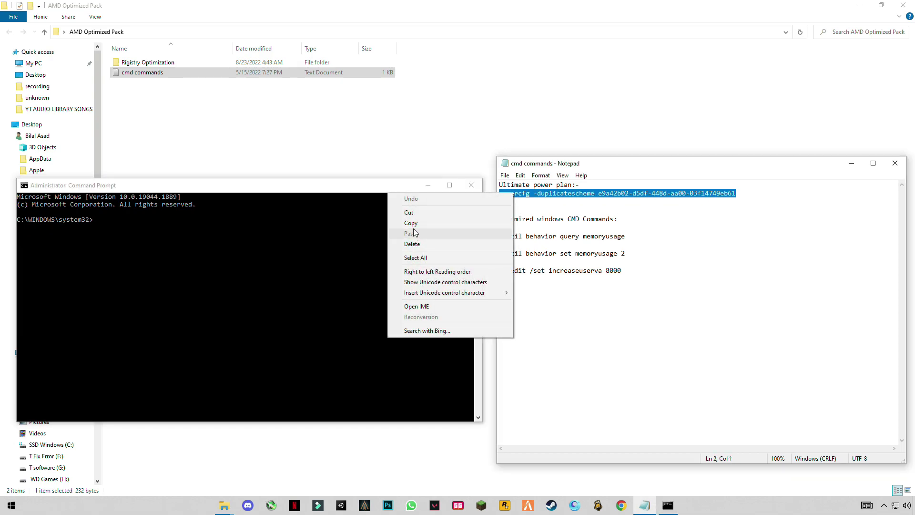
click(443, 224)
click(147, 222)
right_click(134, 222)
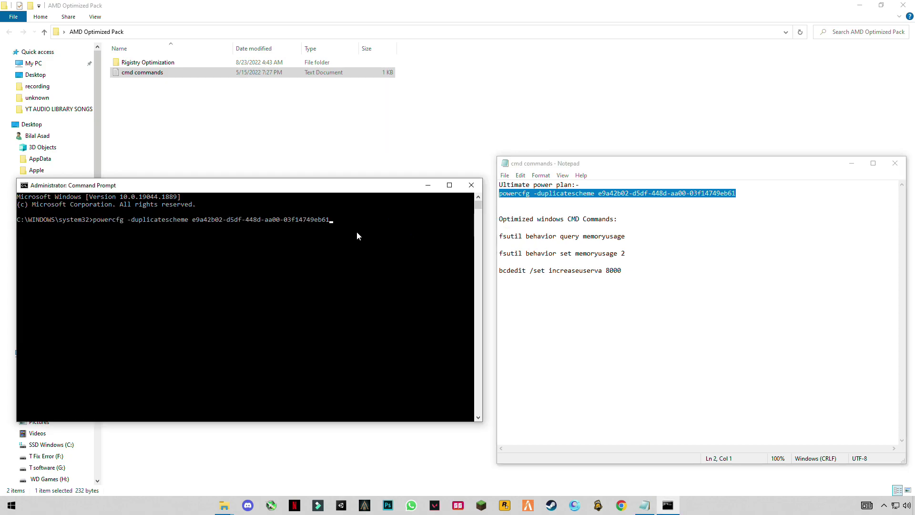
key(Return)
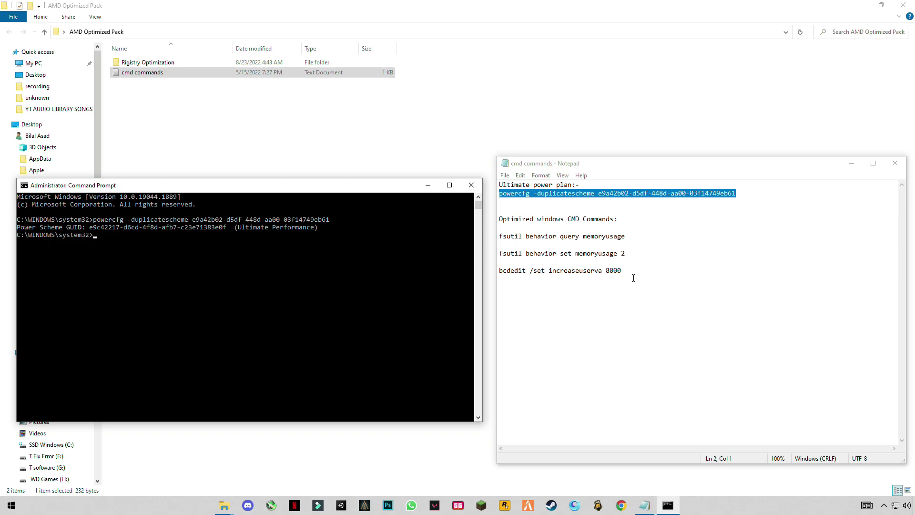
- Copy the fsutil behavior query memoryusage, fsutil behavior set memoryusage 2 and bcdedit /set increaseuserva 8000 commands from the text file and run them in Command Prompt
click(634, 272)
drag(633, 272, 498, 238)
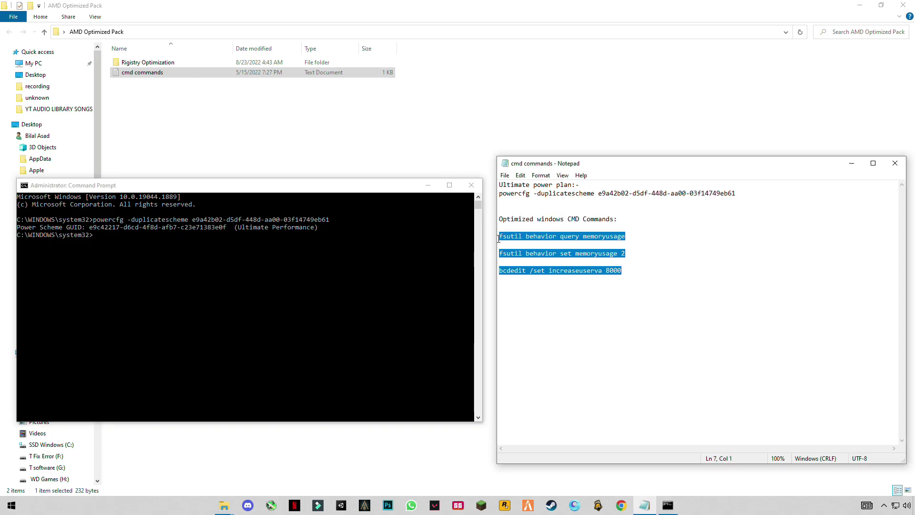
right_click(518, 235)
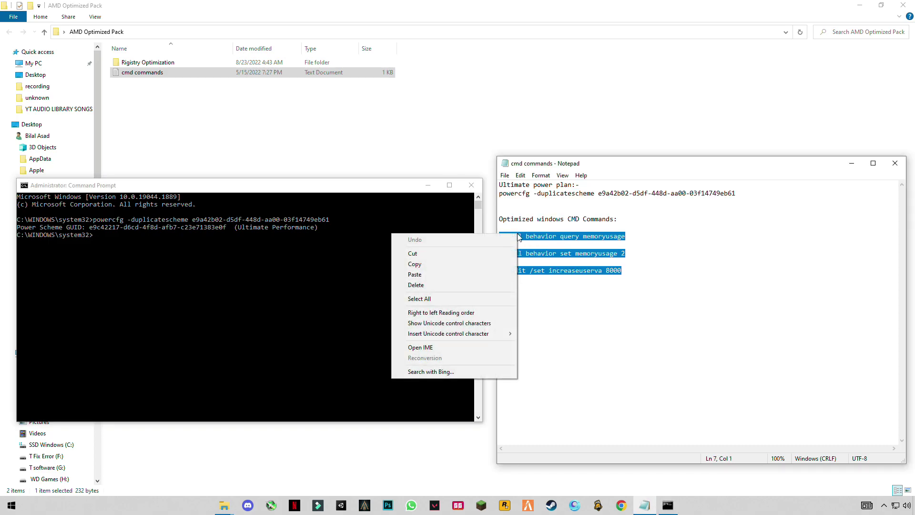
click(418, 266)
click(139, 252)
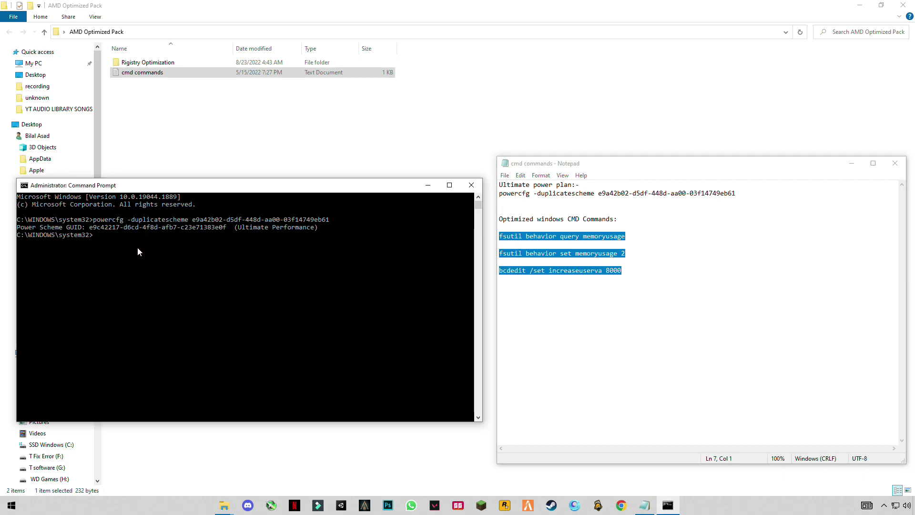
right_click(114, 241)
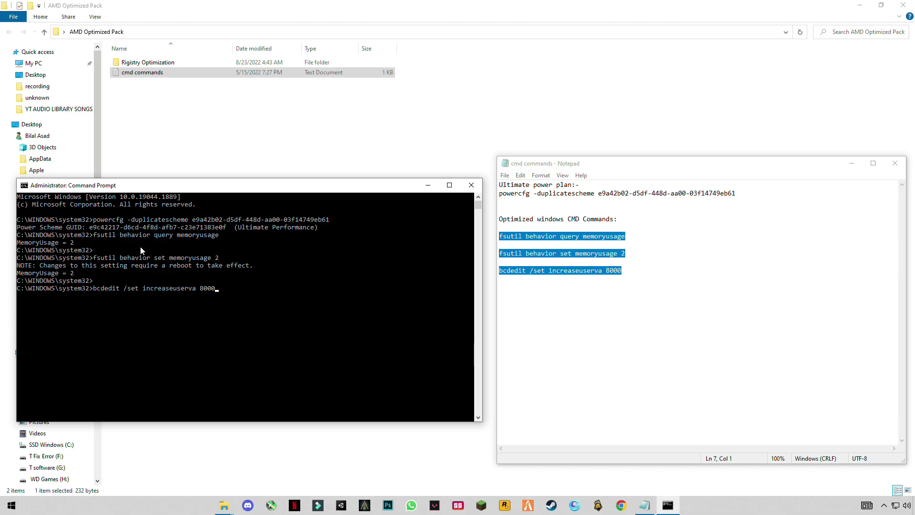
key(Return)
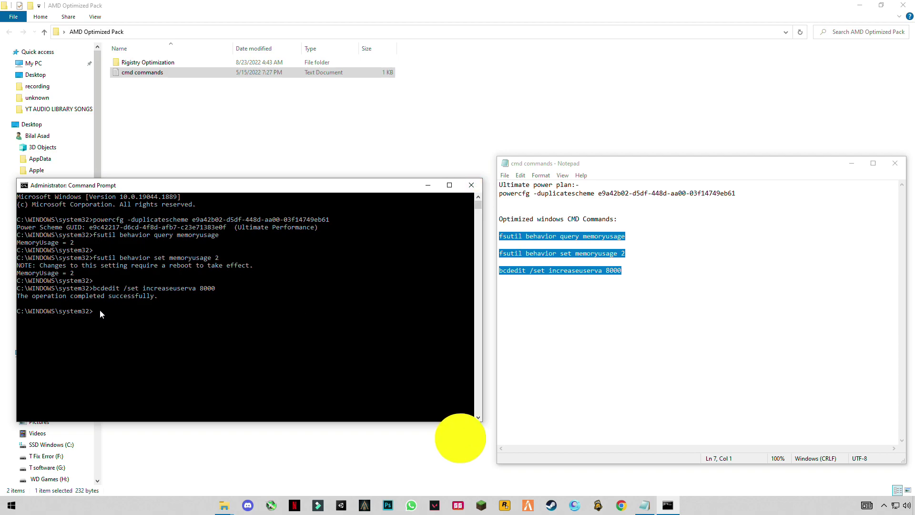
- Close Command Prompt with the EXIT command, and close the cmd commands text file
text(EXIT)
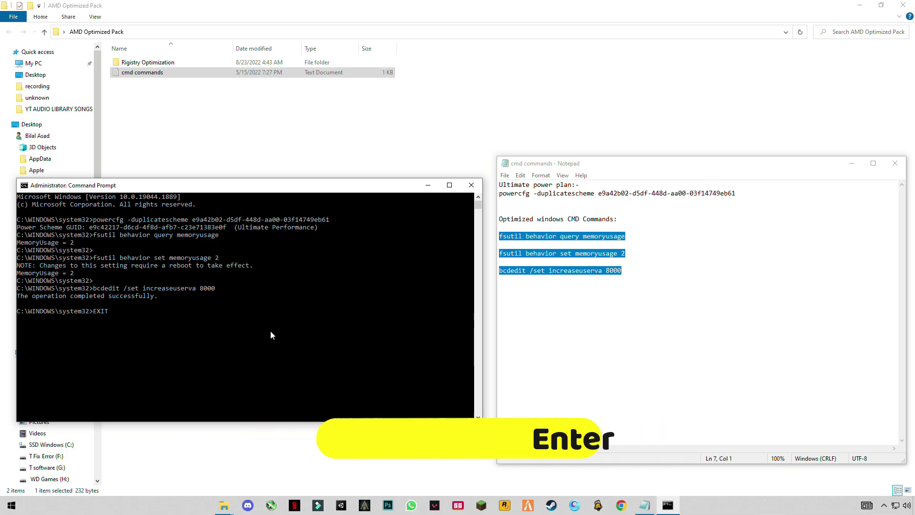
key(Return)
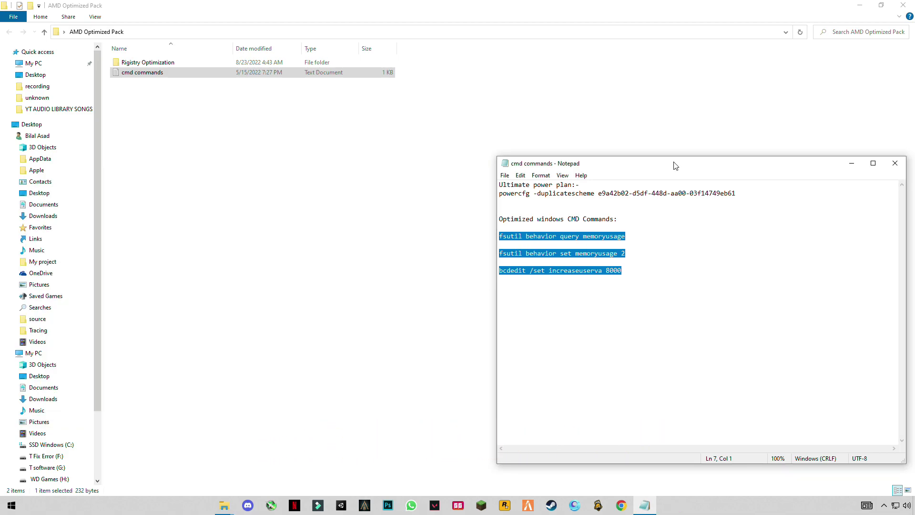
drag(676, 165, 347, 171)
click(553, 163)
click(247, 115)
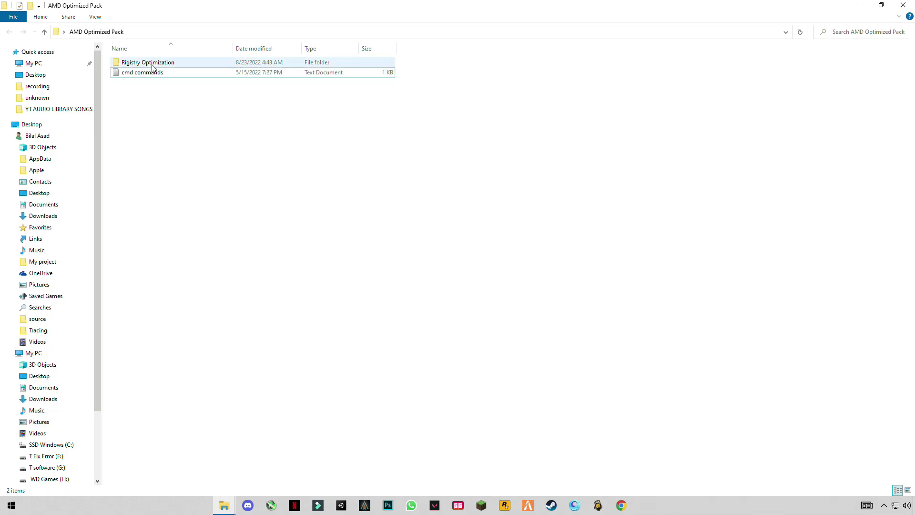
- Open the Rigistry Optimization folder and add the CPU Best Settings file to the registry, accepting the prompts
double_click(152, 67)
click(152, 66)
click(153, 73)
click(162, 85)
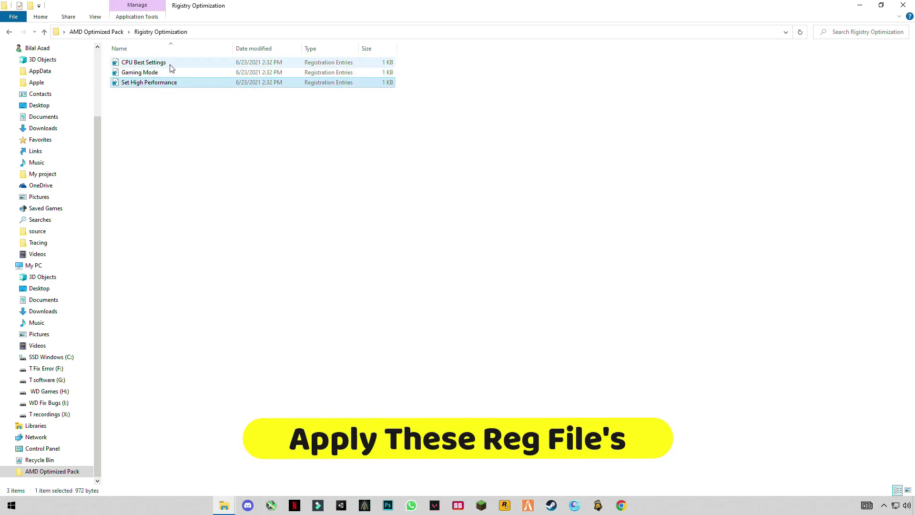
click(167, 65)
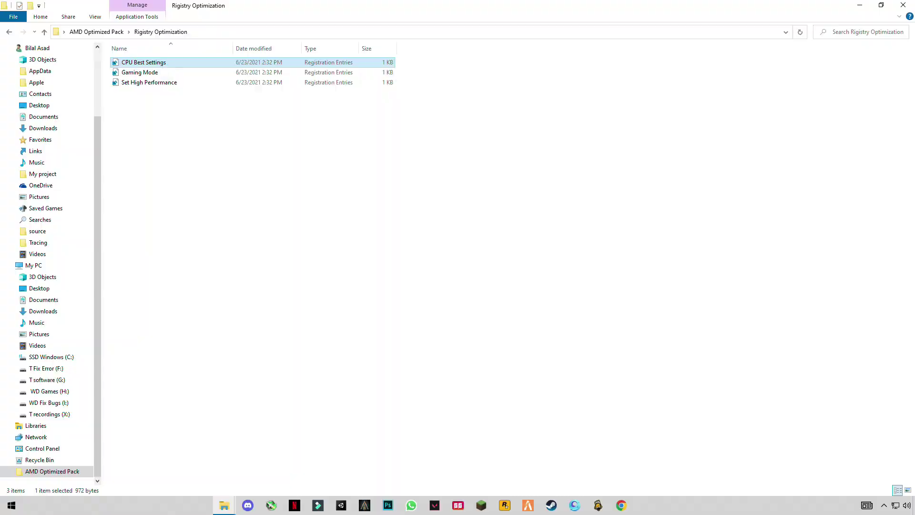
double_click(163, 66)
click(400, 314)
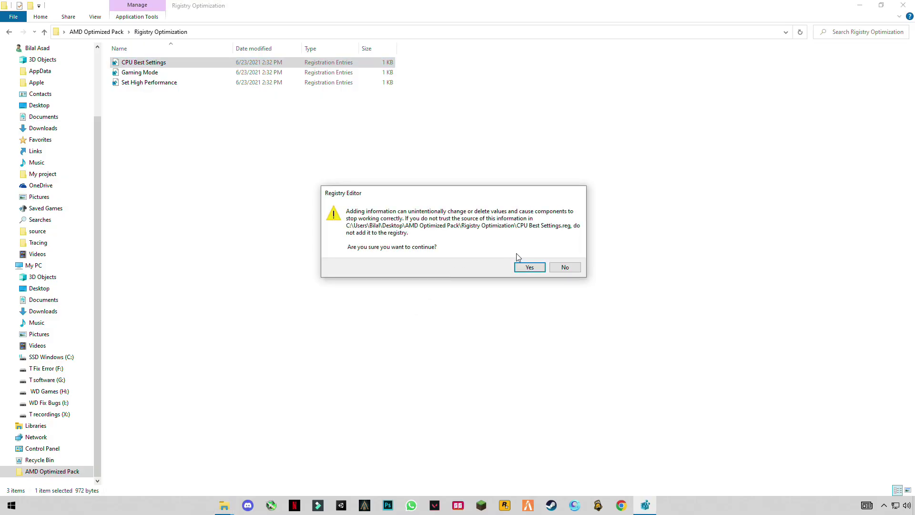
click(530, 268)
click(557, 255)
- Add the Gaming Mode file to the registry, accepting the security and Registry Editor prompts
double_click(140, 72)
click(409, 313)
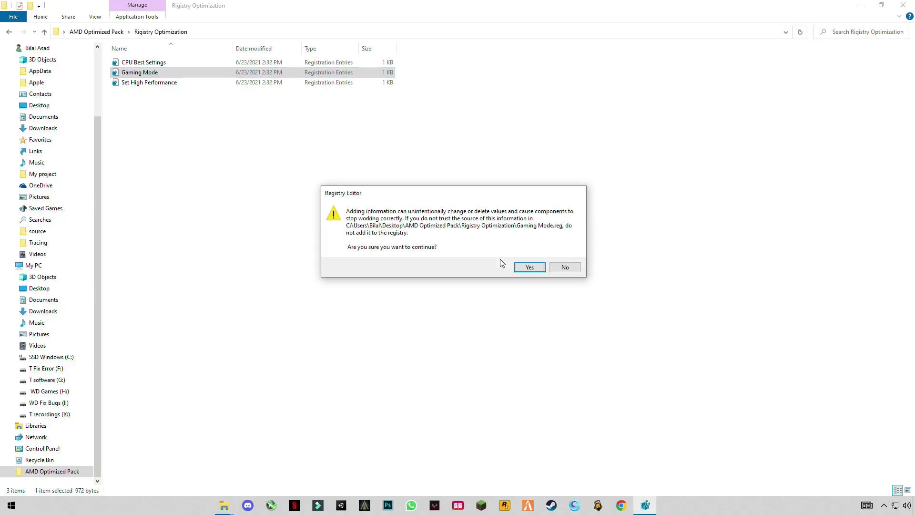
click(528, 265)
click(560, 251)
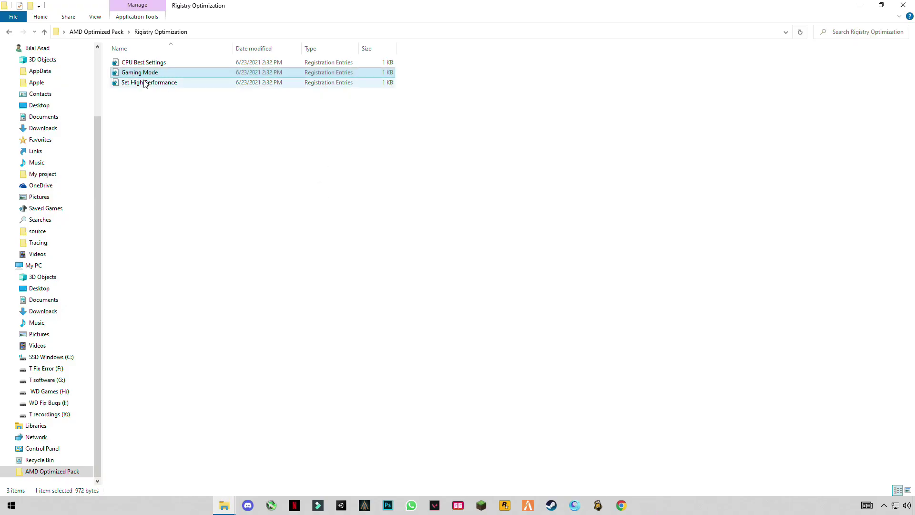
- Add the Set High Performance file to the registry, accepting the prompts, and close the folder window
double_click(142, 82)
click(408, 313)
click(528, 266)
click(562, 251)
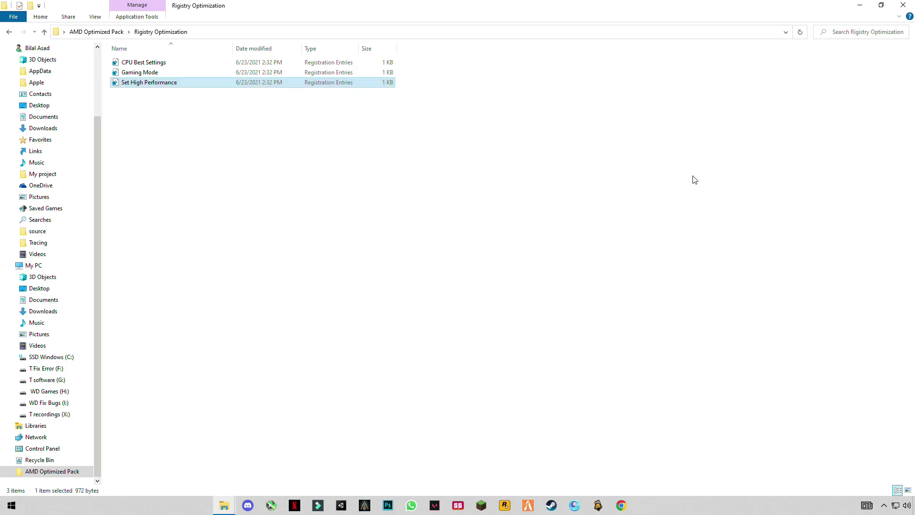
click(903, 5)
- Open the properties of My PC and go to the advanced system settings
right_click(7, 17)
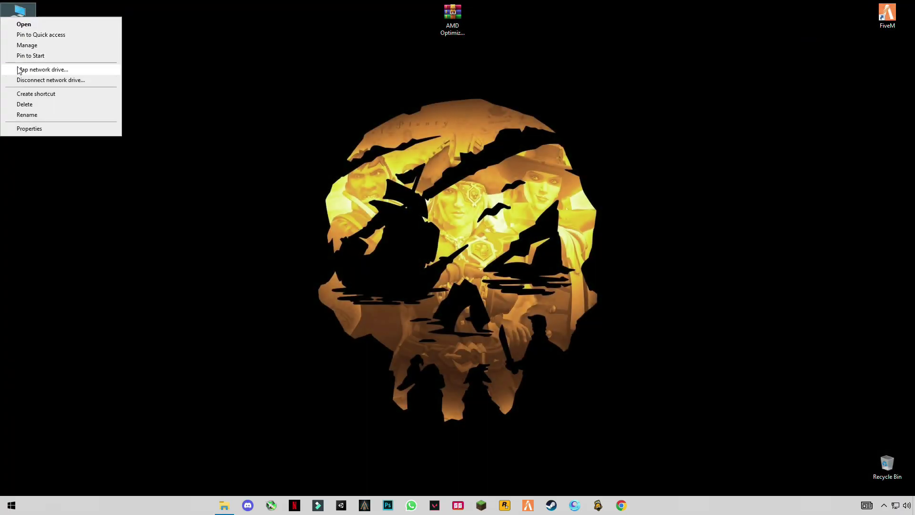
click(44, 131)
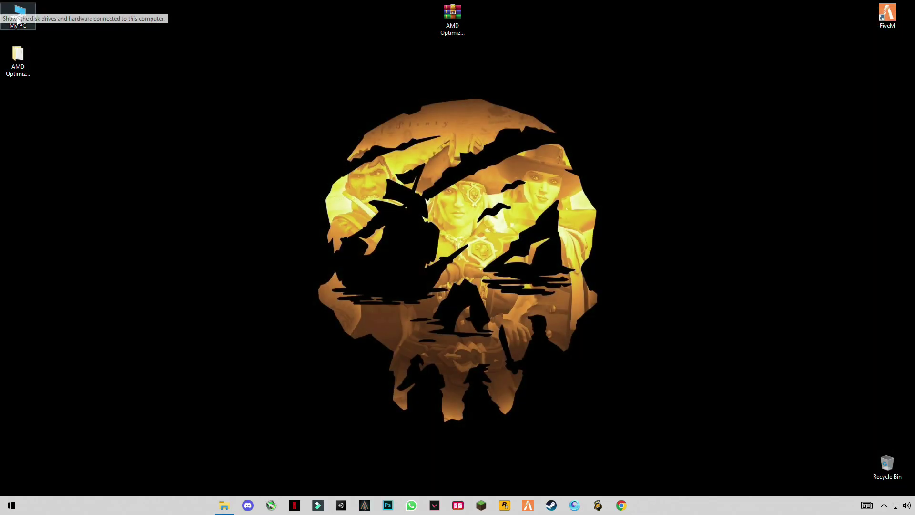
double_click(17, 15)
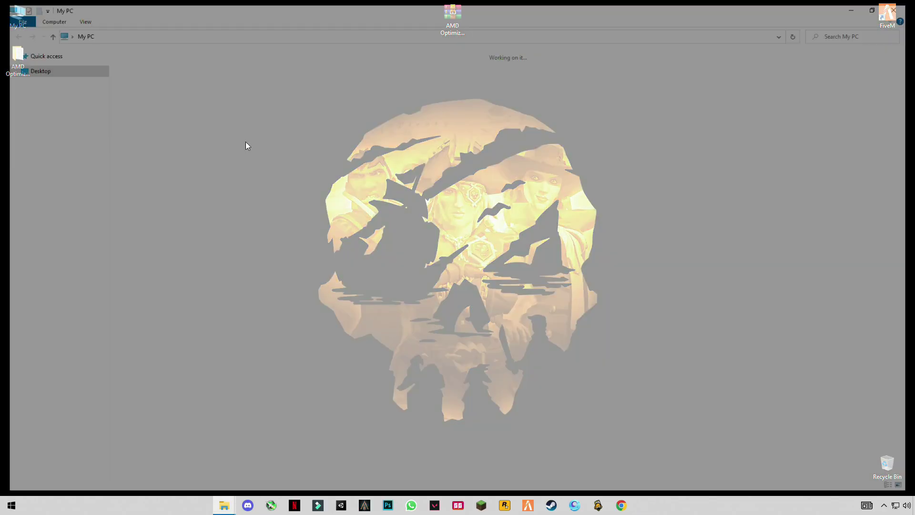
right_click(469, 338)
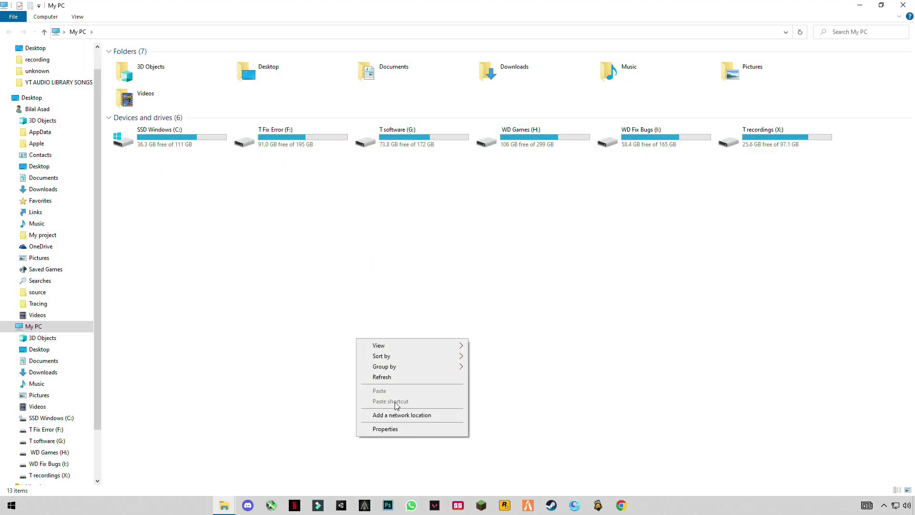
click(385, 429)
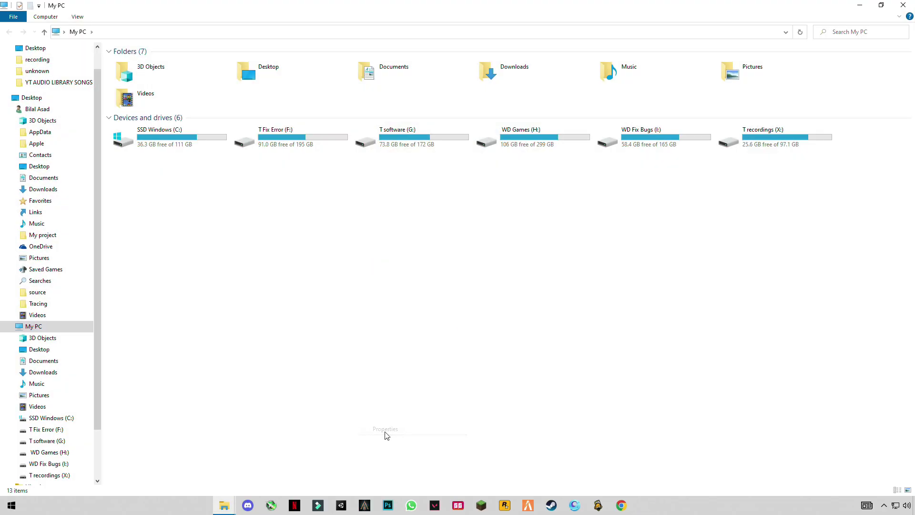
click(44, 99)
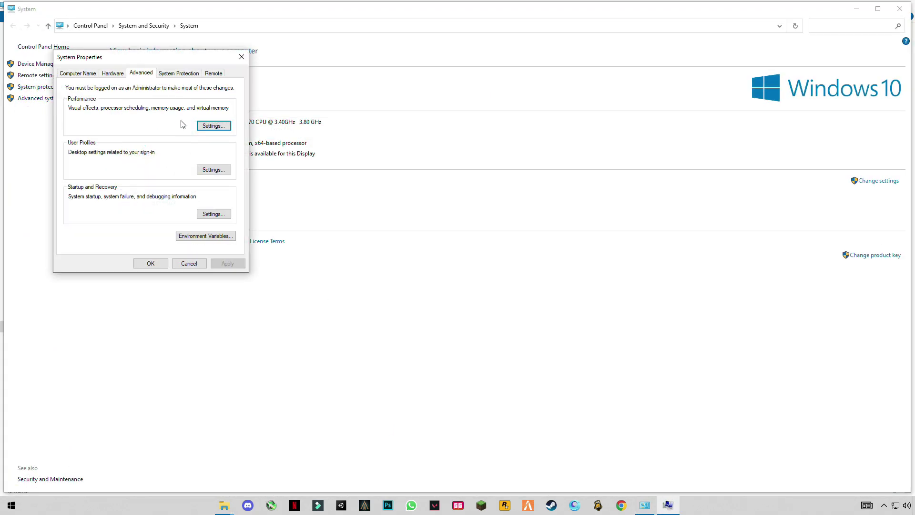
- Set the Windows visual effects to Adjust for best performance, apply the change, and close the system and My PC windows
click(211, 126)
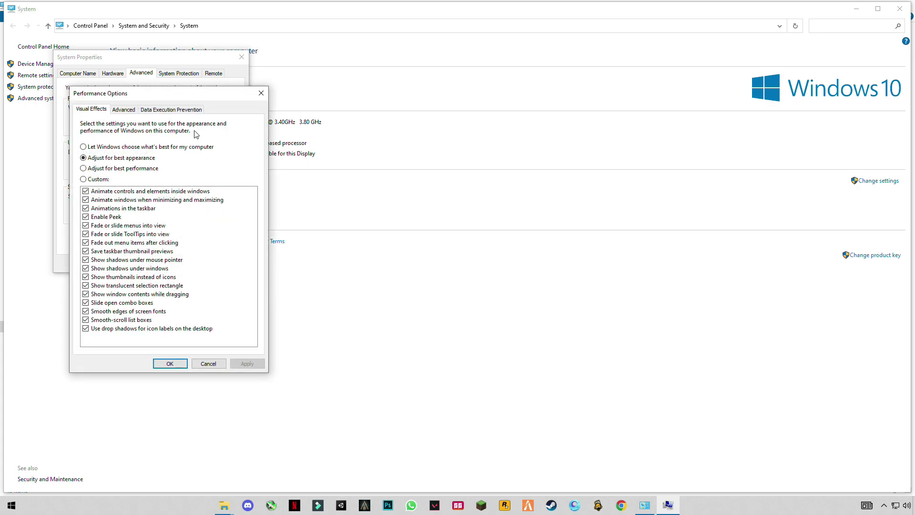
click(125, 110)
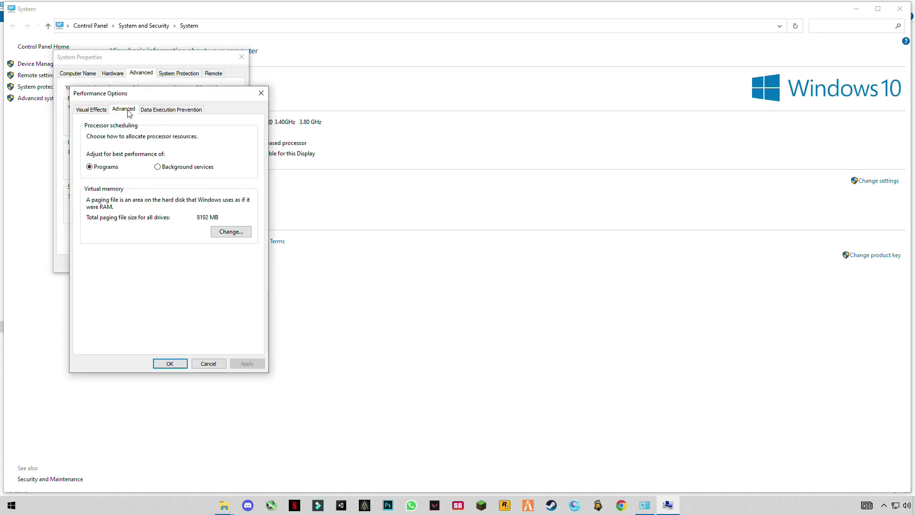
click(103, 110)
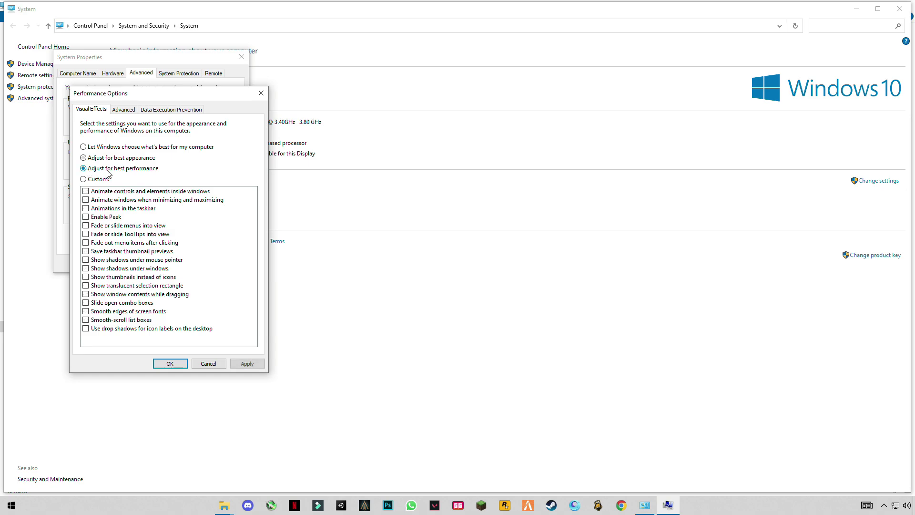
click(245, 363)
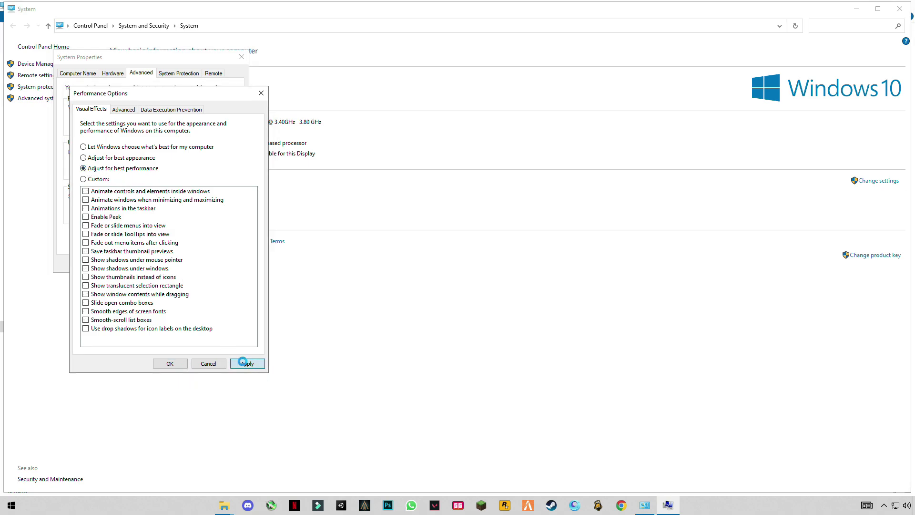
click(170, 363)
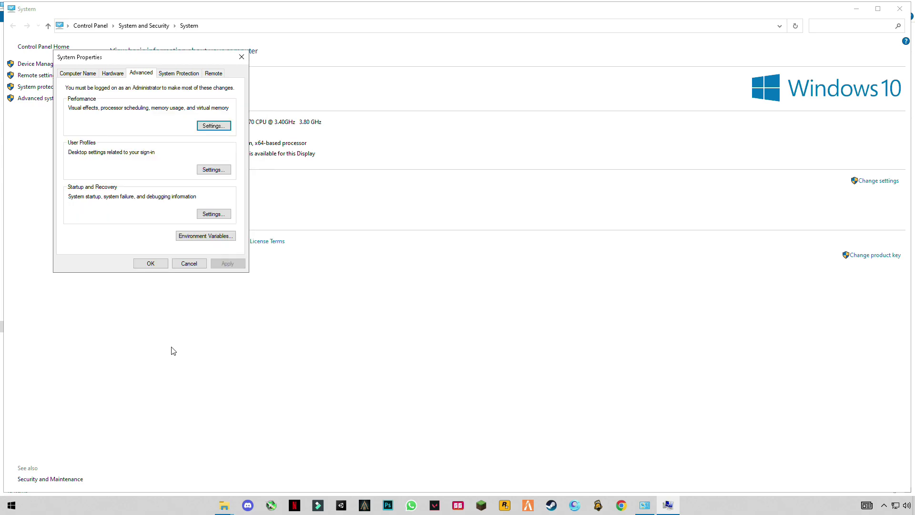
click(160, 268)
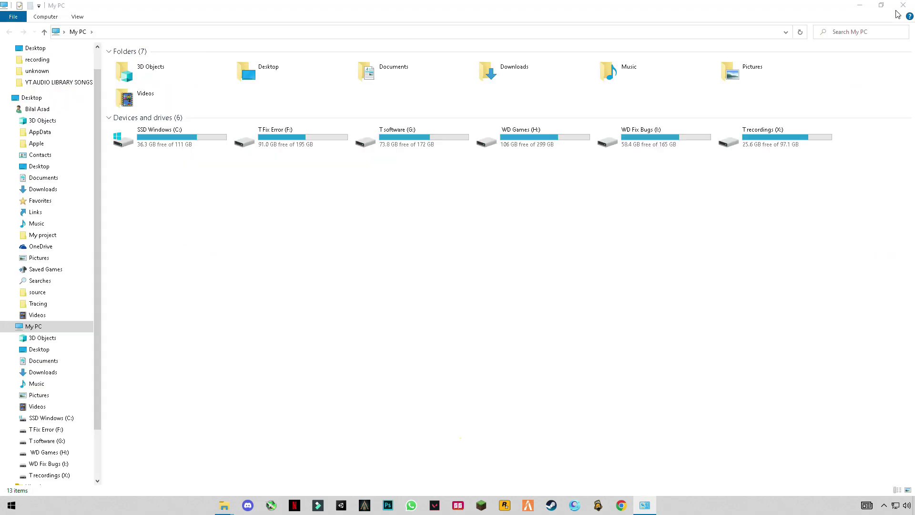
click(902, 5)
click(902, 5)
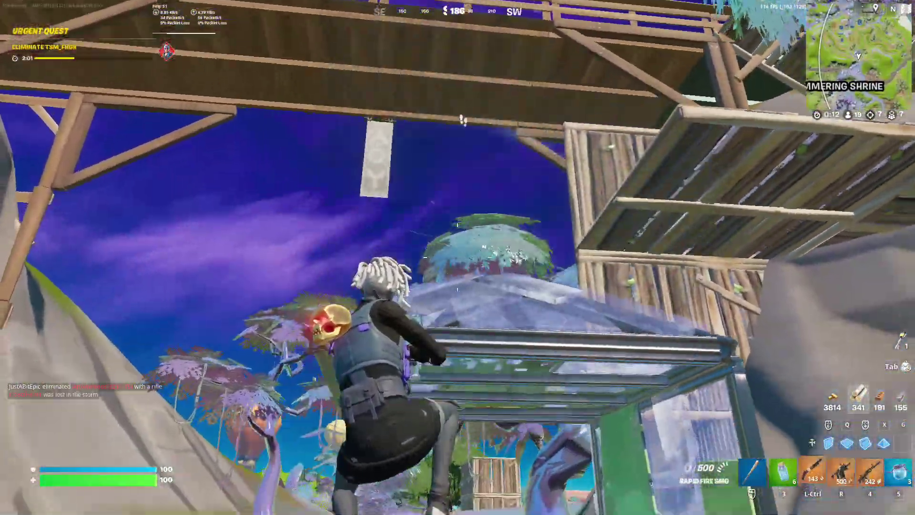
key(r)
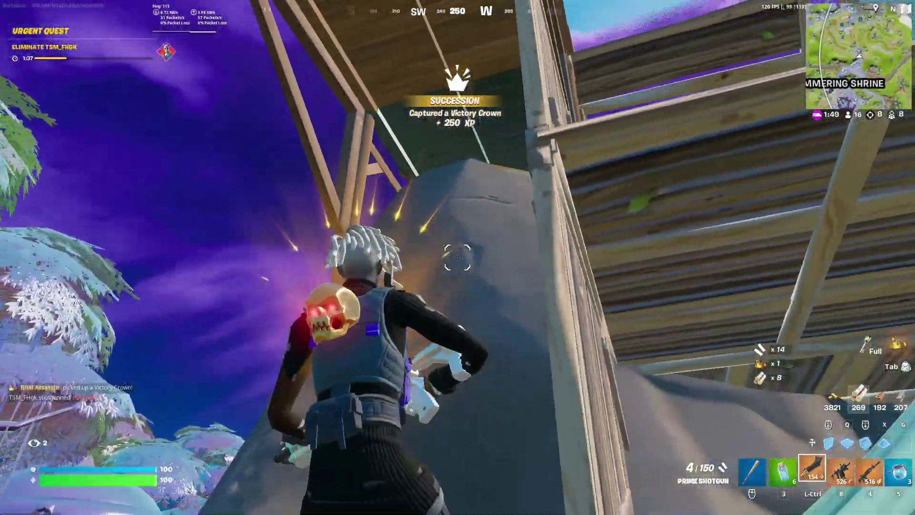
key(w)
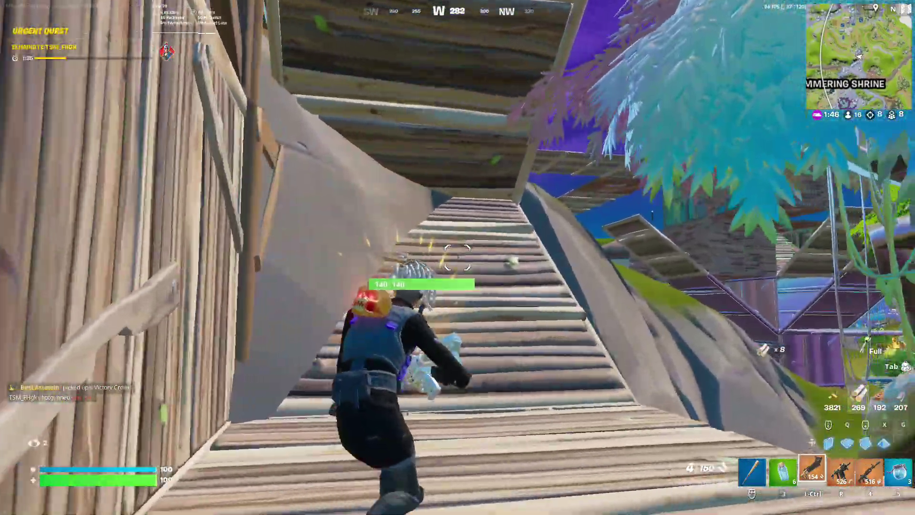
key(w)
click(457, 257)
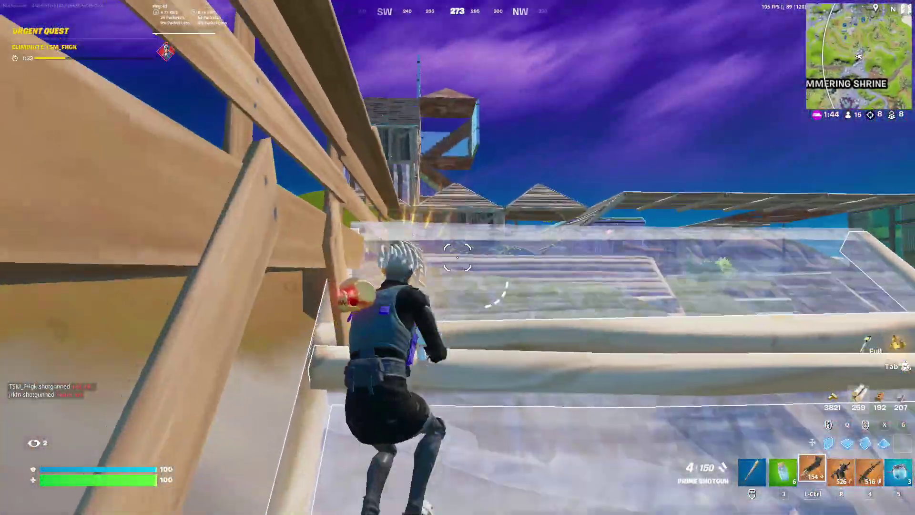
key(w)
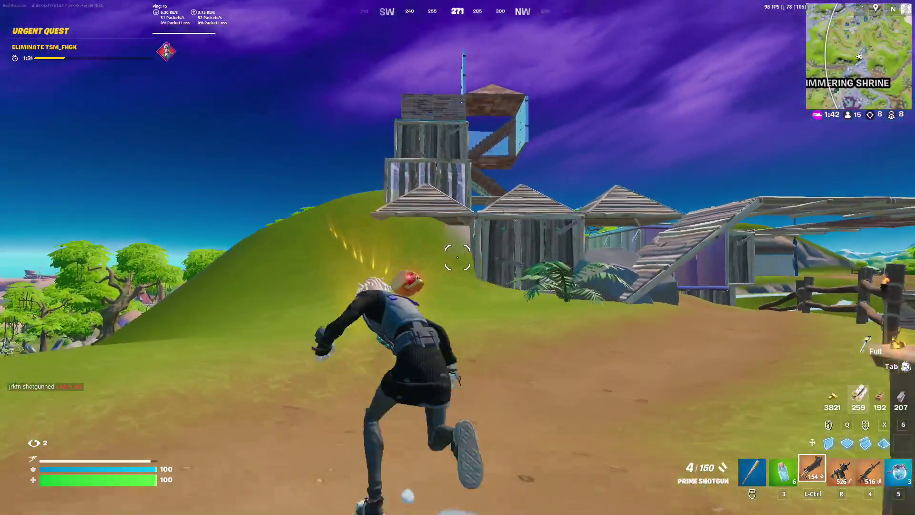
key(w)
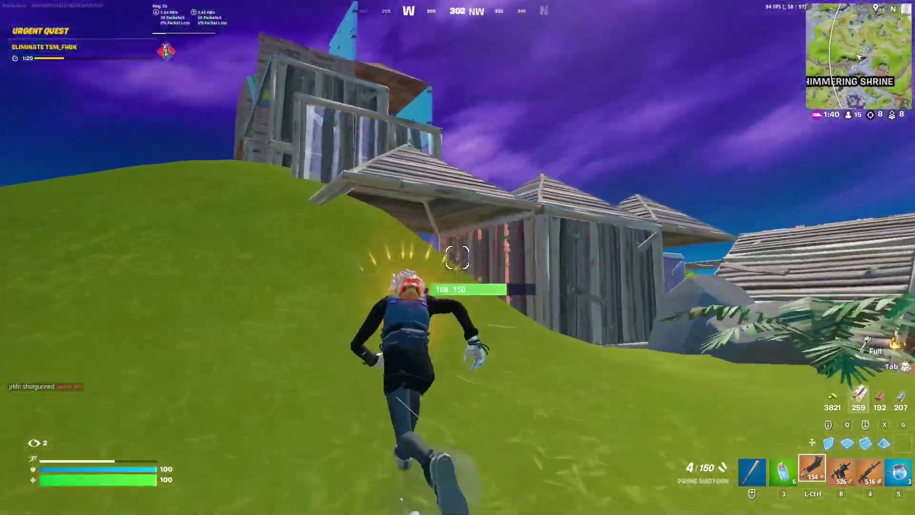
key(w)
key(r)
click(457, 257)
key(ctrl)
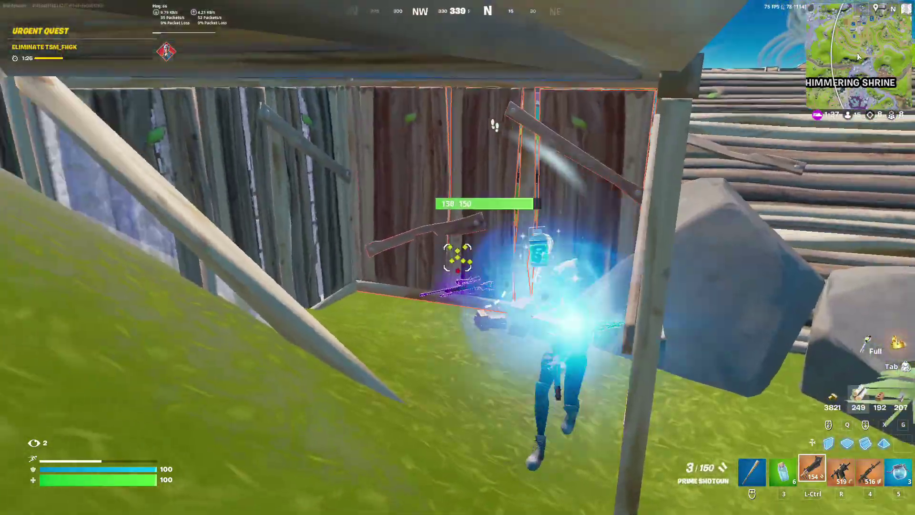
click(458, 257)
key(r)
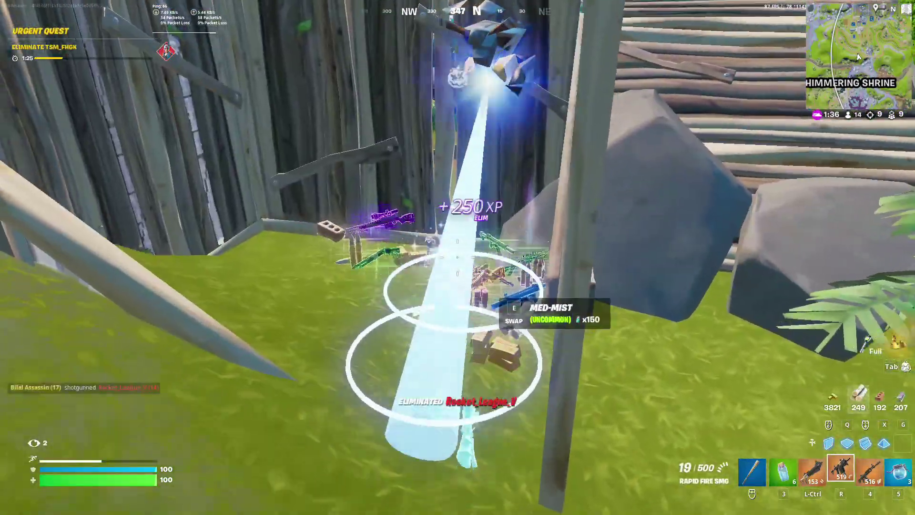
key(w)
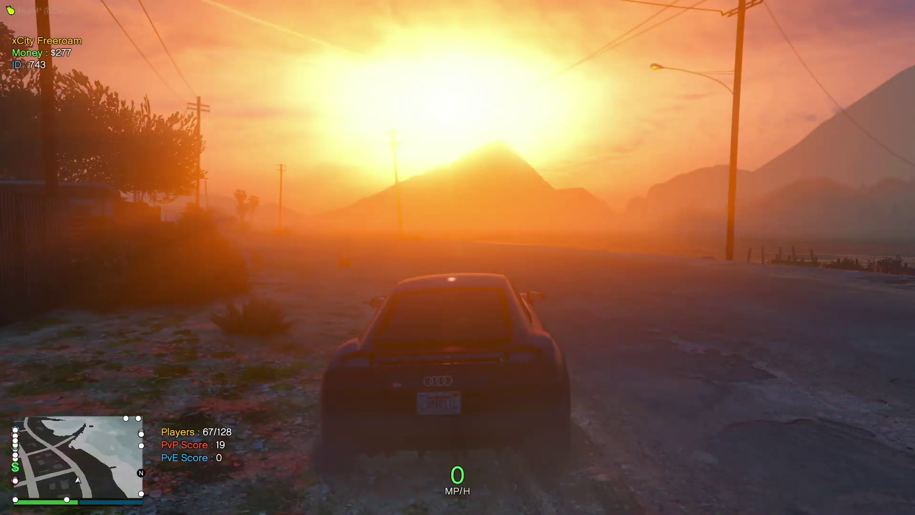
key(q)
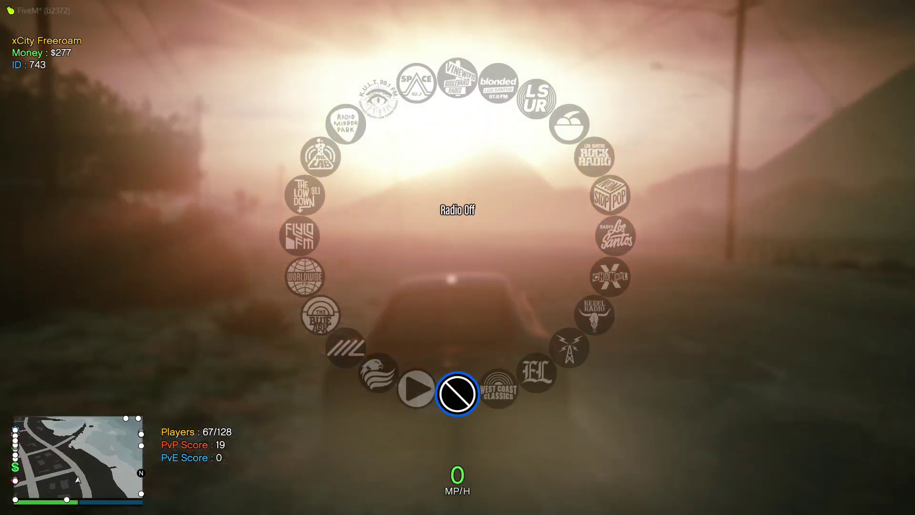
key(w)
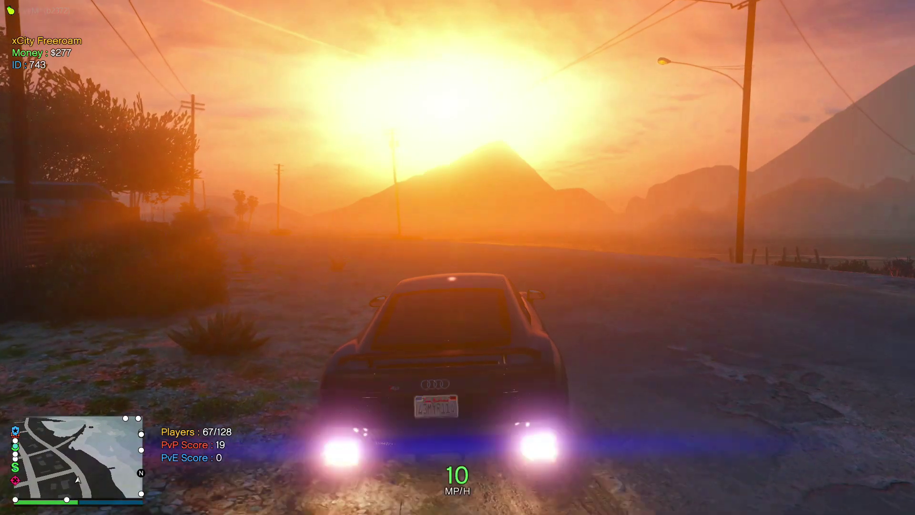
key(w)
key(a)
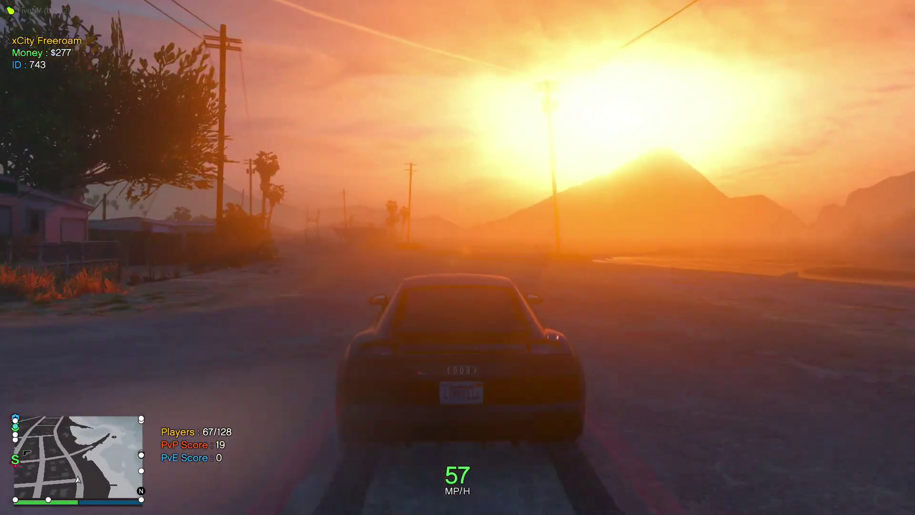
key(w)
key(a)
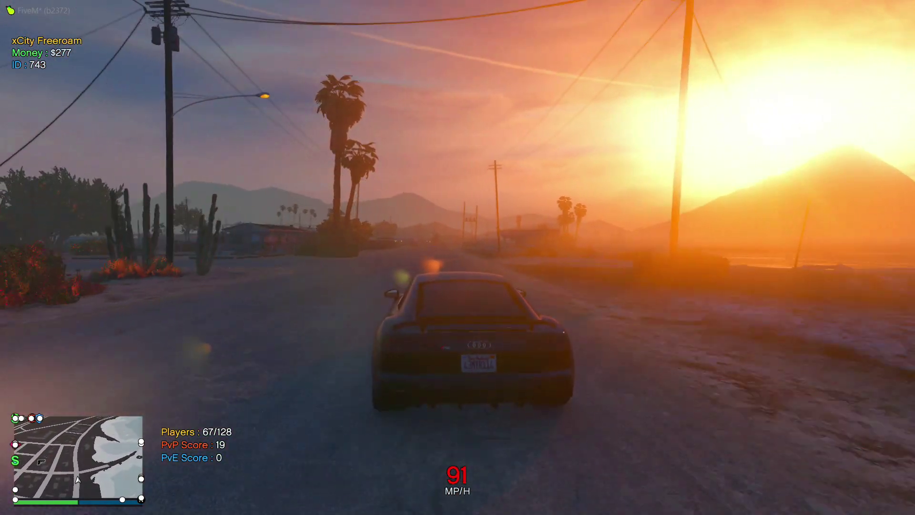
key(w)
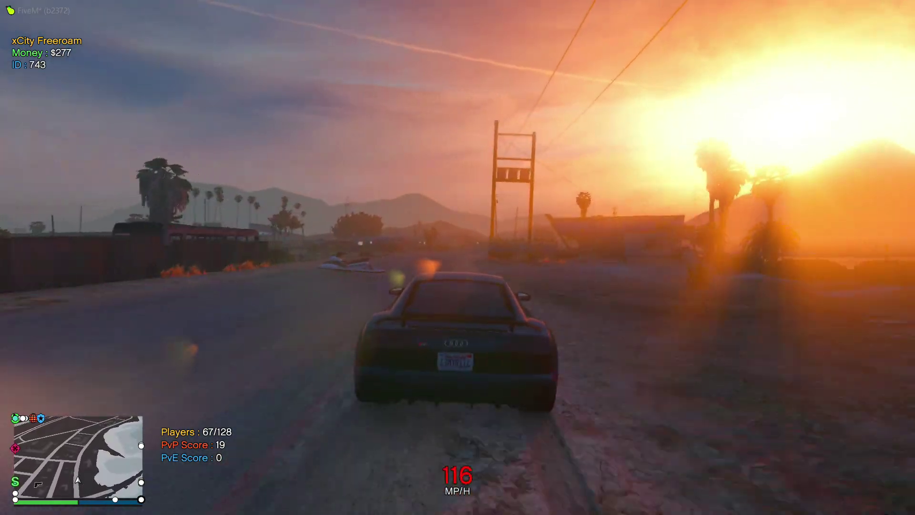
key(w)
key(s)
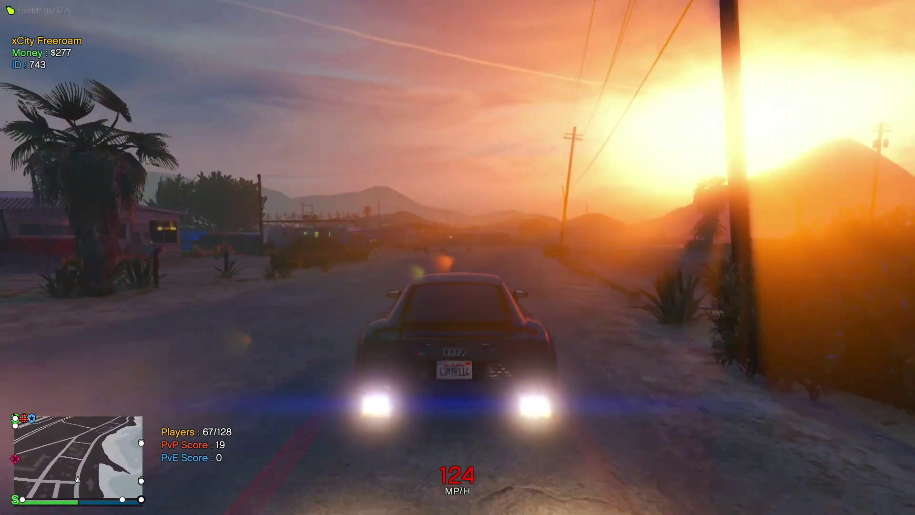
key(w)
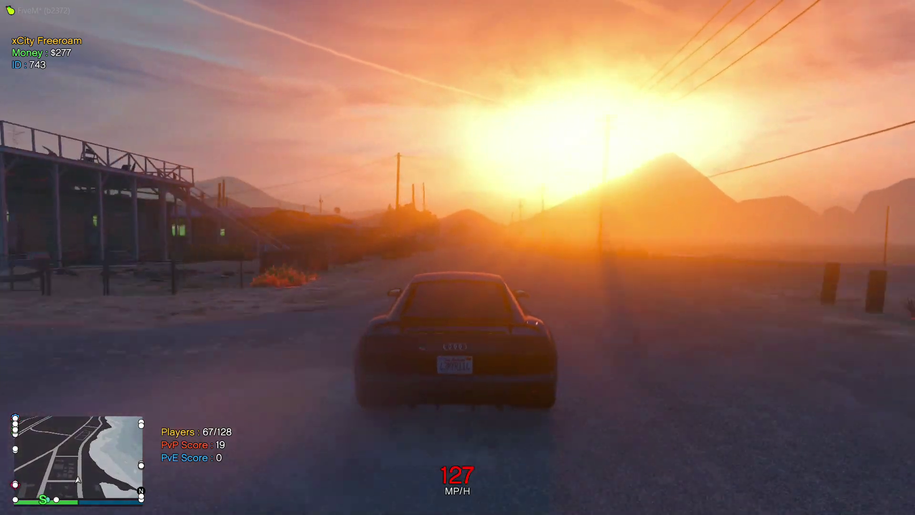
key(w)
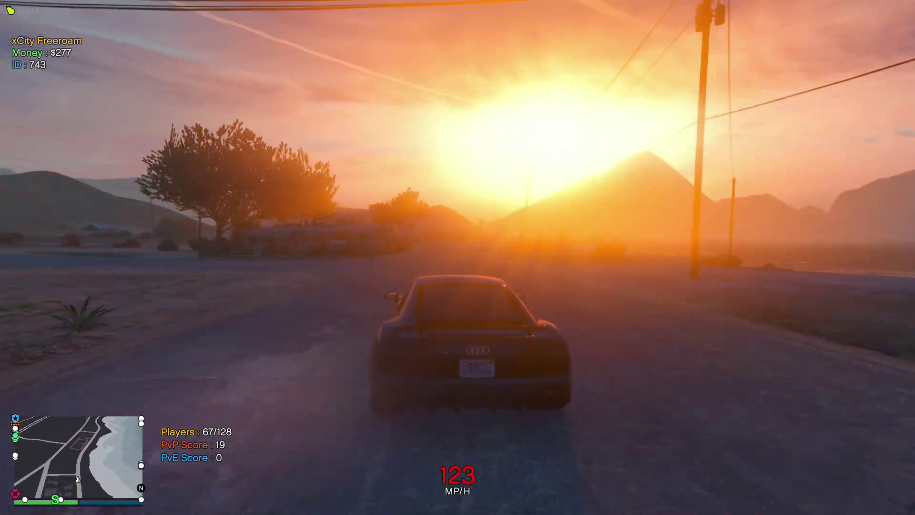
key(s)
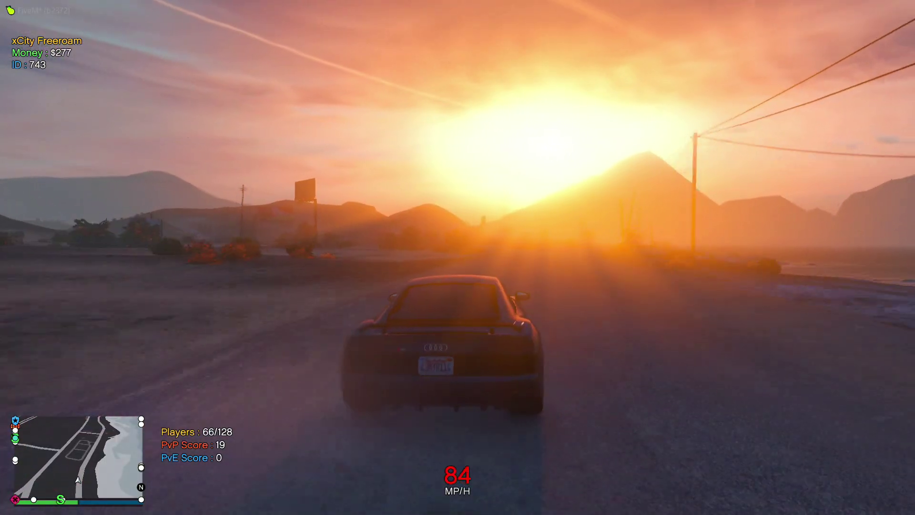
key(s)
key(a)
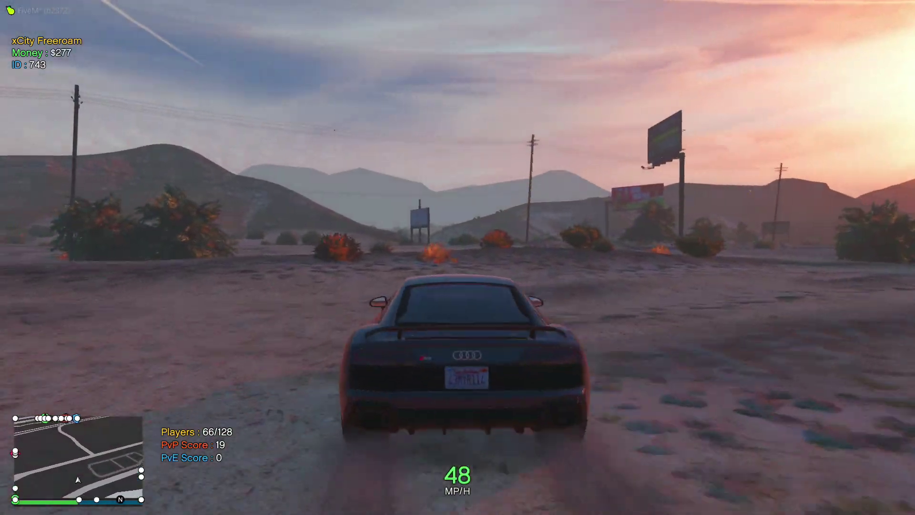
key(d)
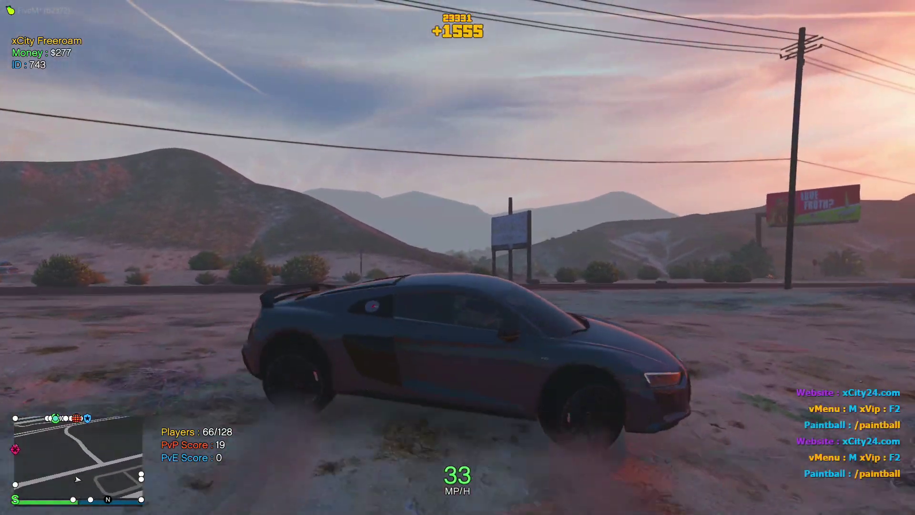